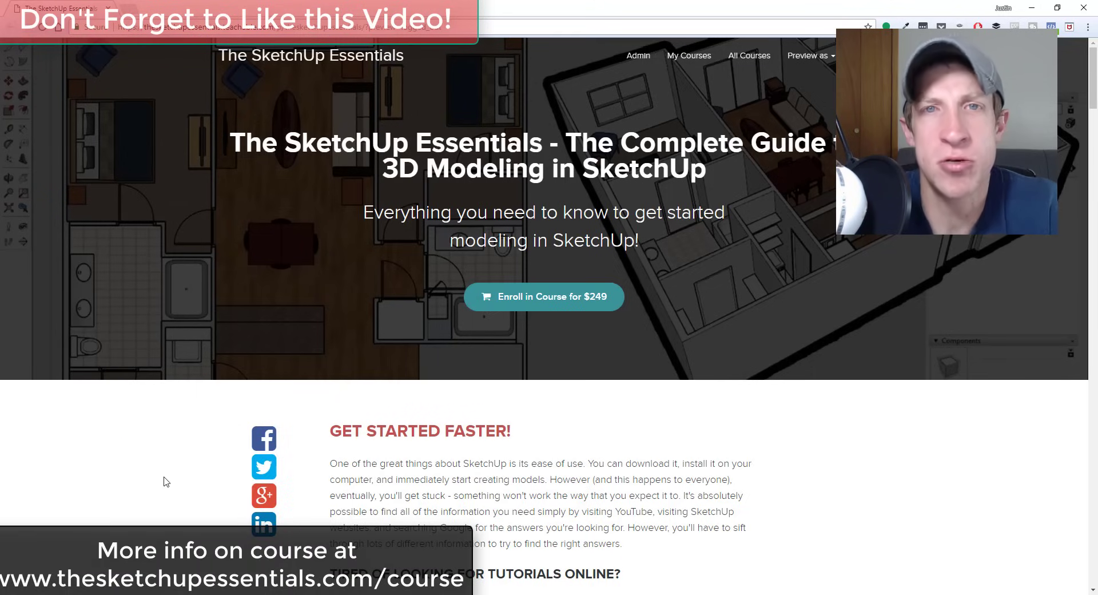
# Step: Scroll down the sketchup.com home page, then go to the Get SketchUp download page
pyautogui.scroll(-6, 165, 480)
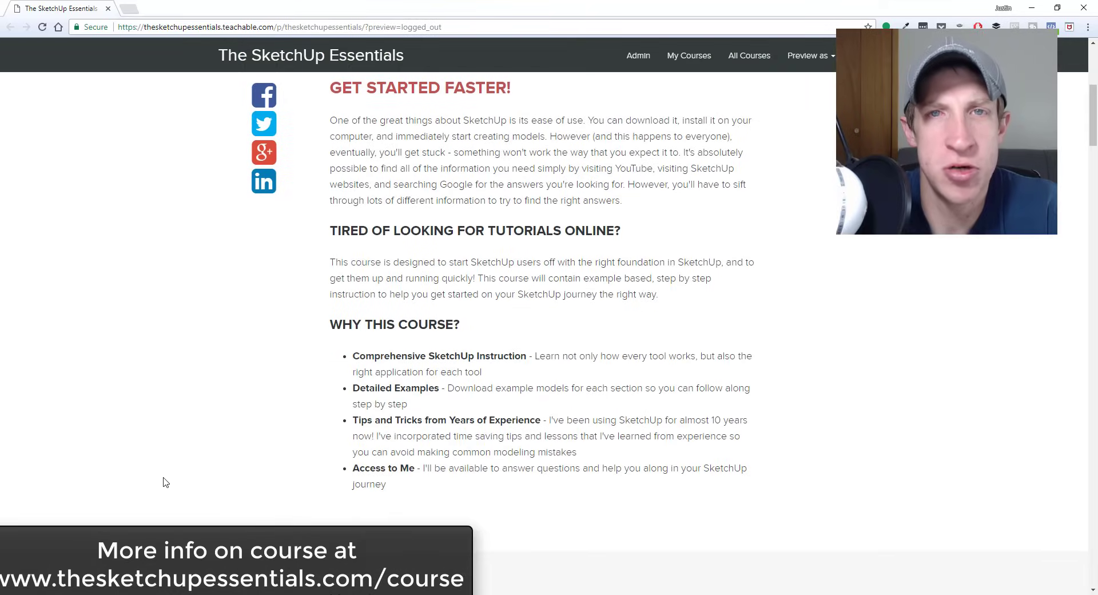
pyautogui.scroll(-8, 247, 420)
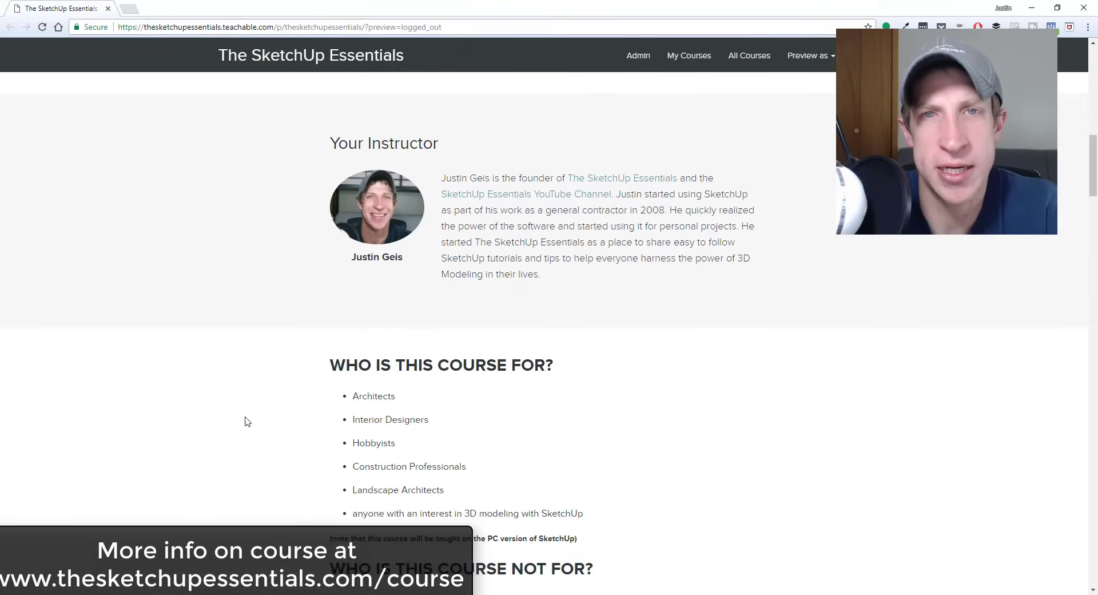
pyautogui.scroll(-4, 245, 417)
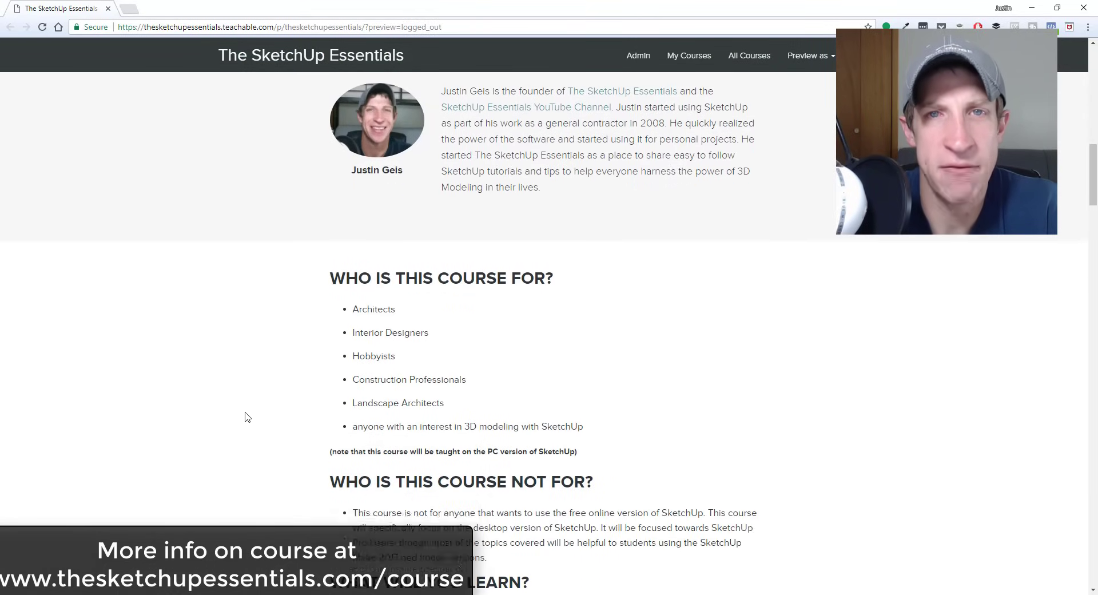
pyautogui.scroll(-6, 318, 381)
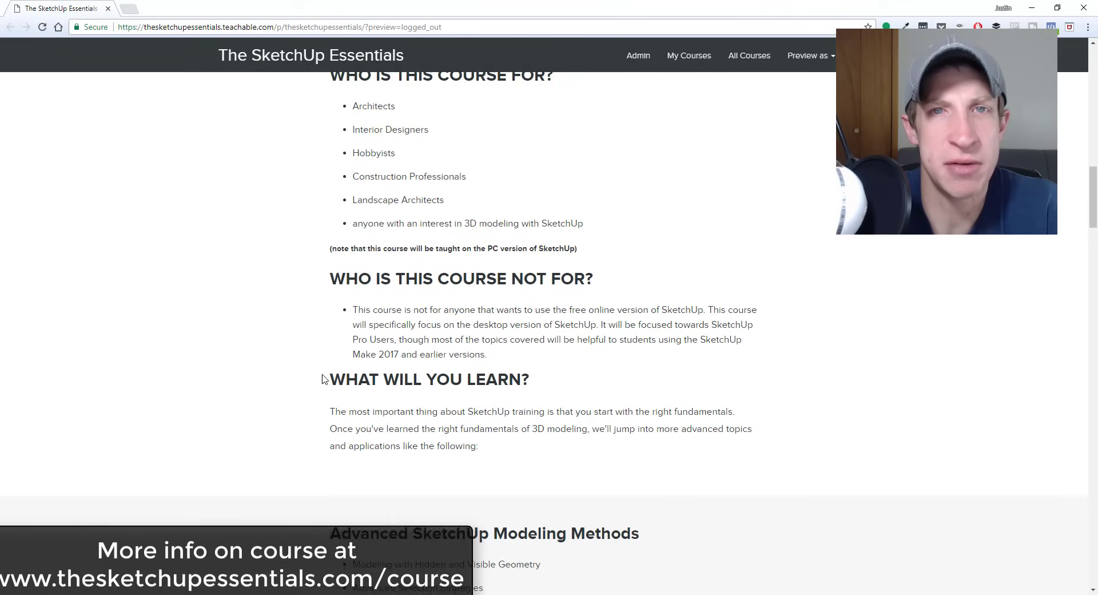
pyautogui.scroll(-2, 317, 381)
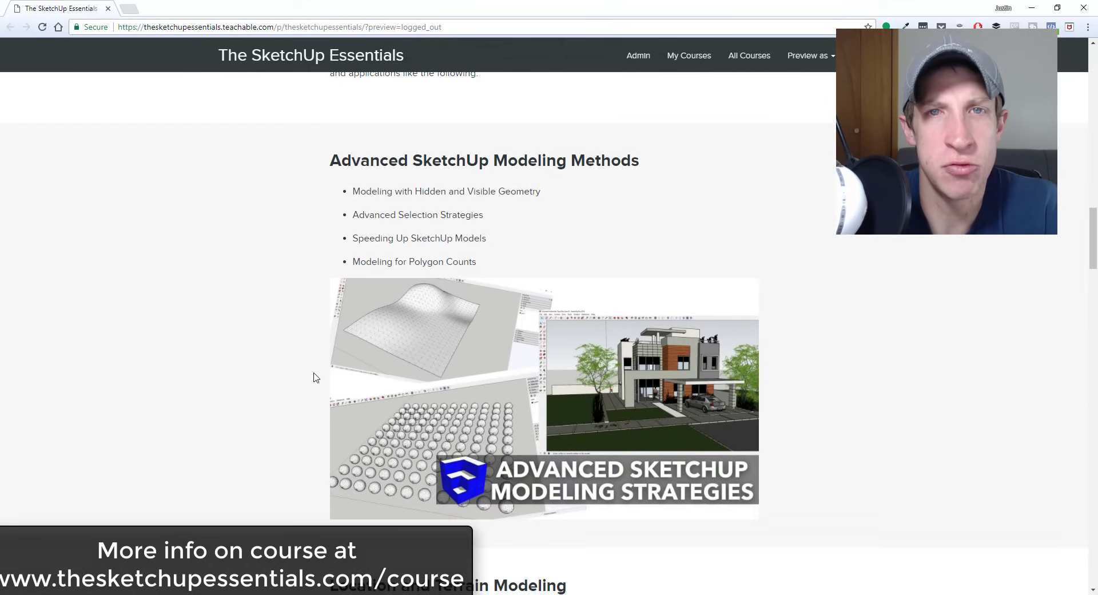
pyautogui.scroll(-8, 332, 331)
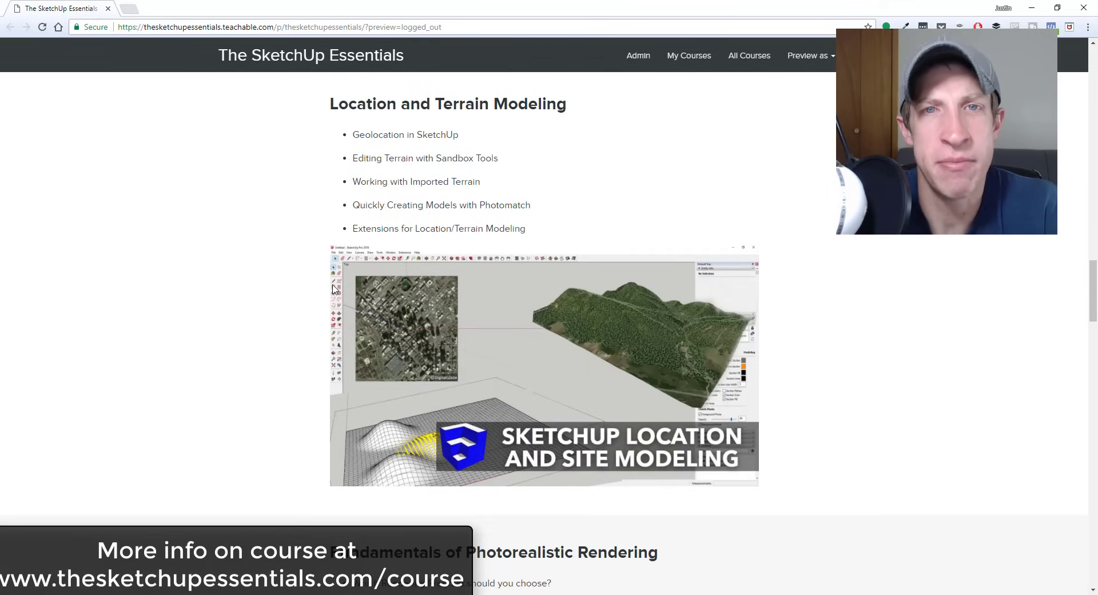
pyautogui.scroll(-2, 343, 243)
pyautogui.scroll(-5, 334, 252)
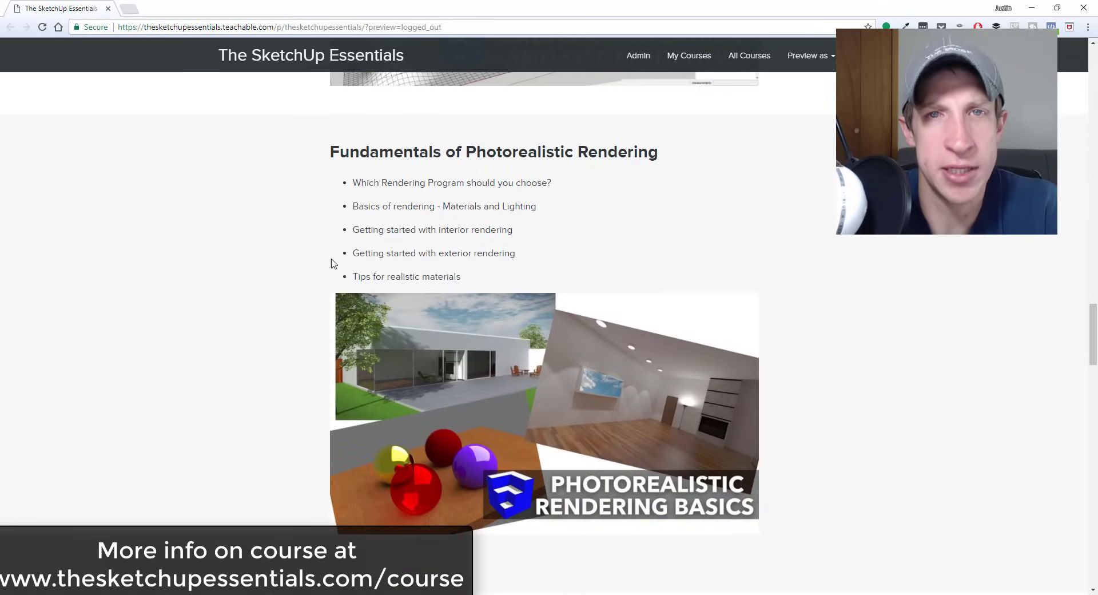
pyautogui.scroll(-9, 337, 268)
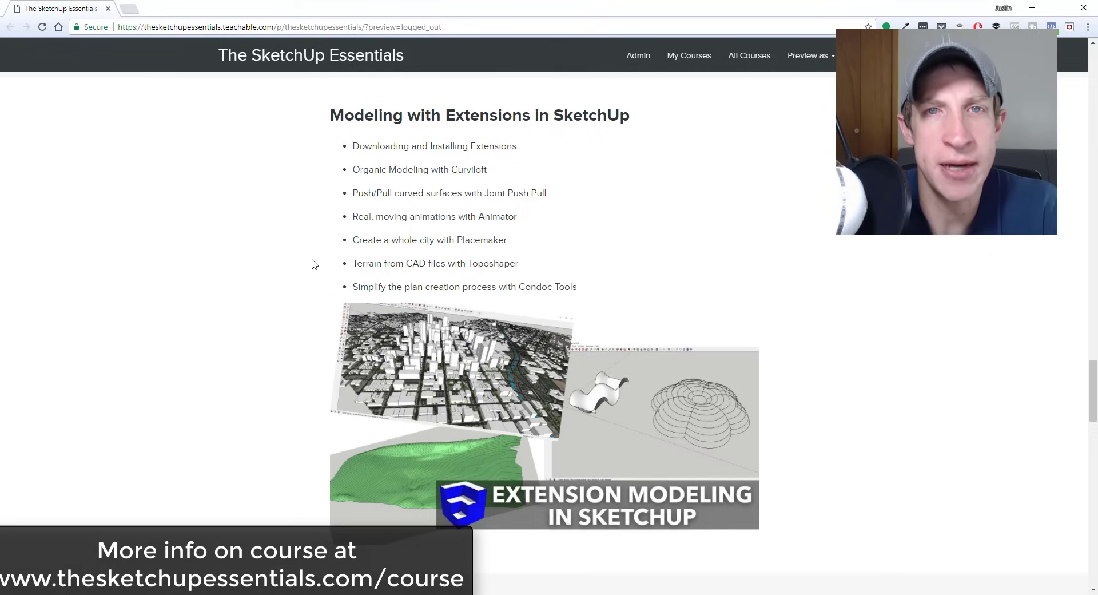
pyautogui.scroll(-3, 318, 264)
pyautogui.scroll(-6, 318, 264)
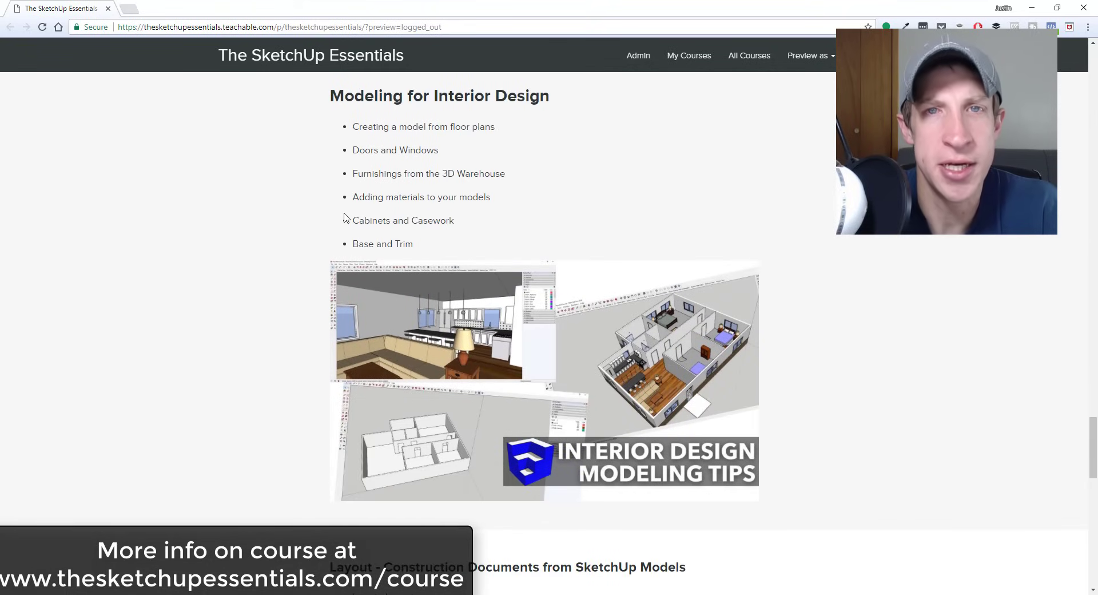
pyautogui.scroll(-7, 316, 218)
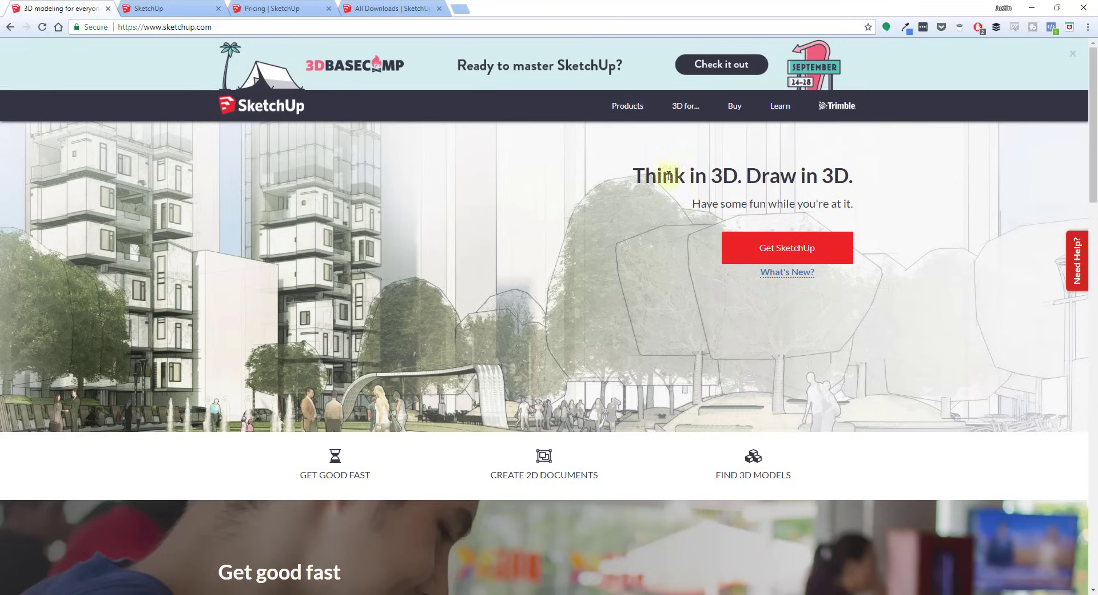
pyautogui.click(788, 248)
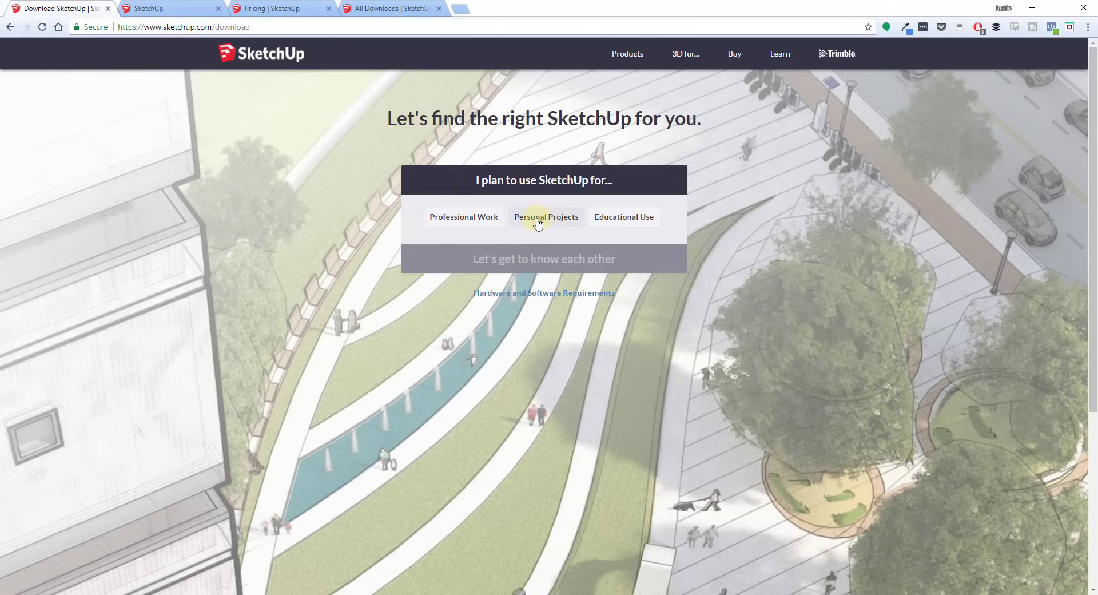
# Step: Set the intended use to Personal Projects, changing it from an initial Professional Work choice
pyautogui.click(476, 217)
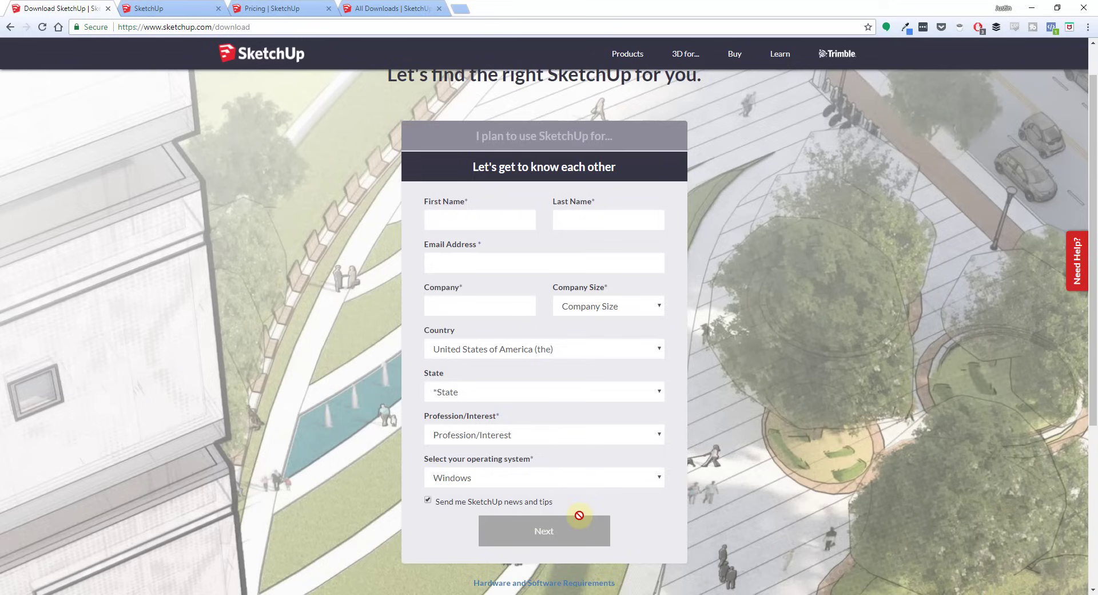
pyautogui.click(502, 138)
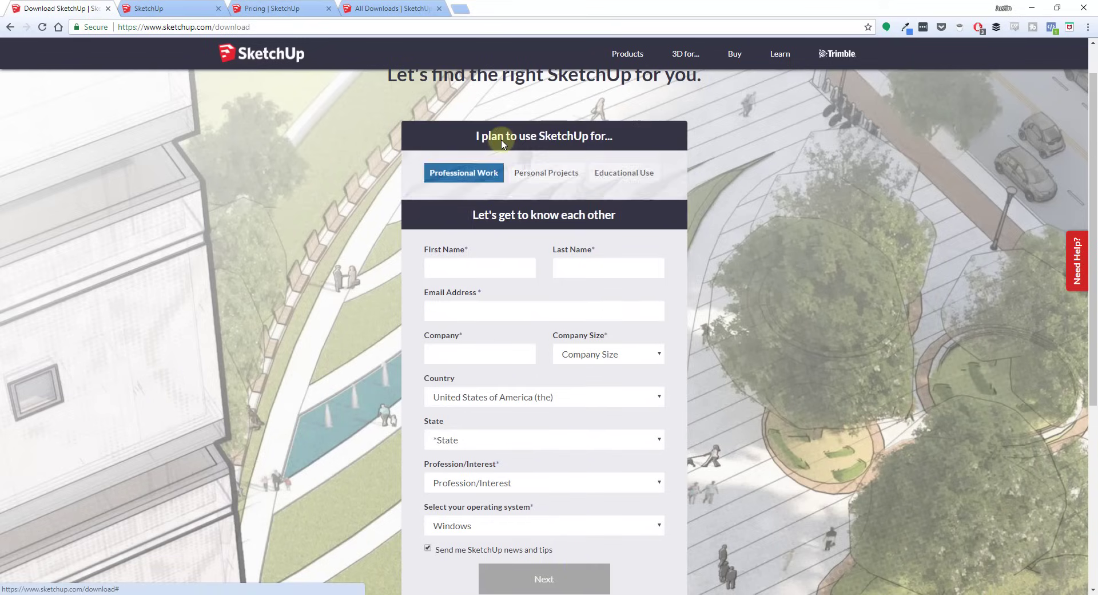
pyautogui.click(547, 179)
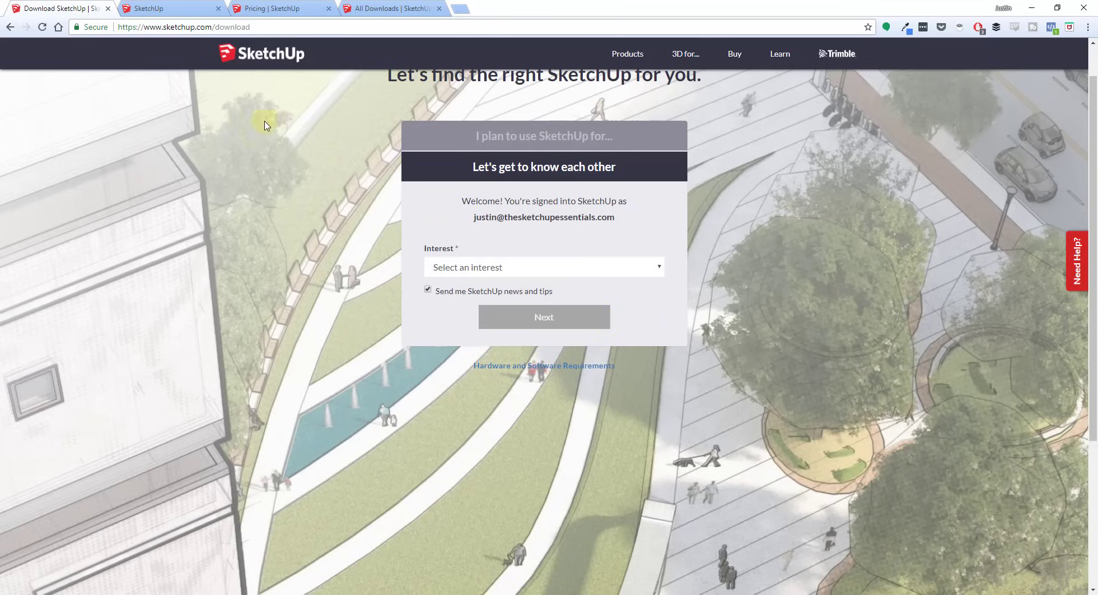
# Step: Show the SketchUp Free model with its standing figure, orbit slightly, then switch to SketchUp Pro 2018
pyautogui.click(160, 8)
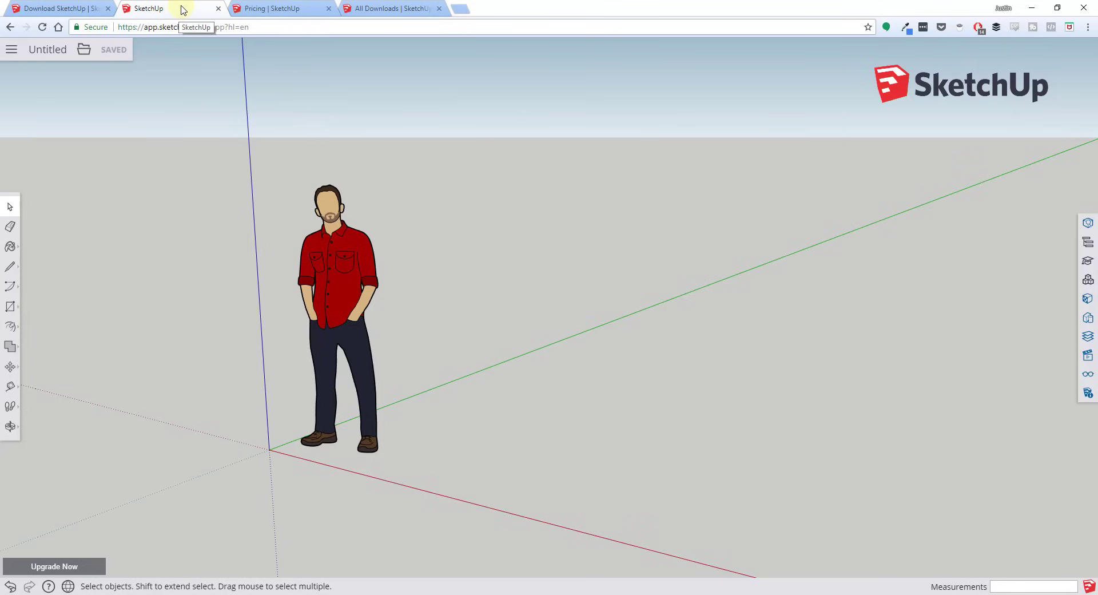
pyautogui.moveTo(302, 211); pyautogui.dragTo(361, 230, button='middle')
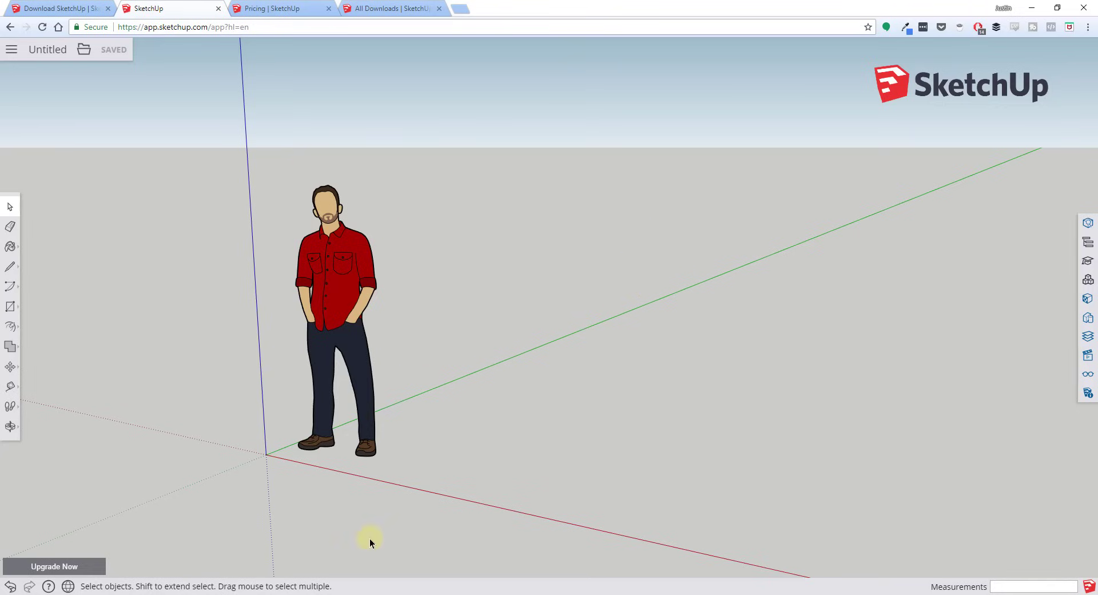
pyautogui.hotkey('alt', 'Tab')
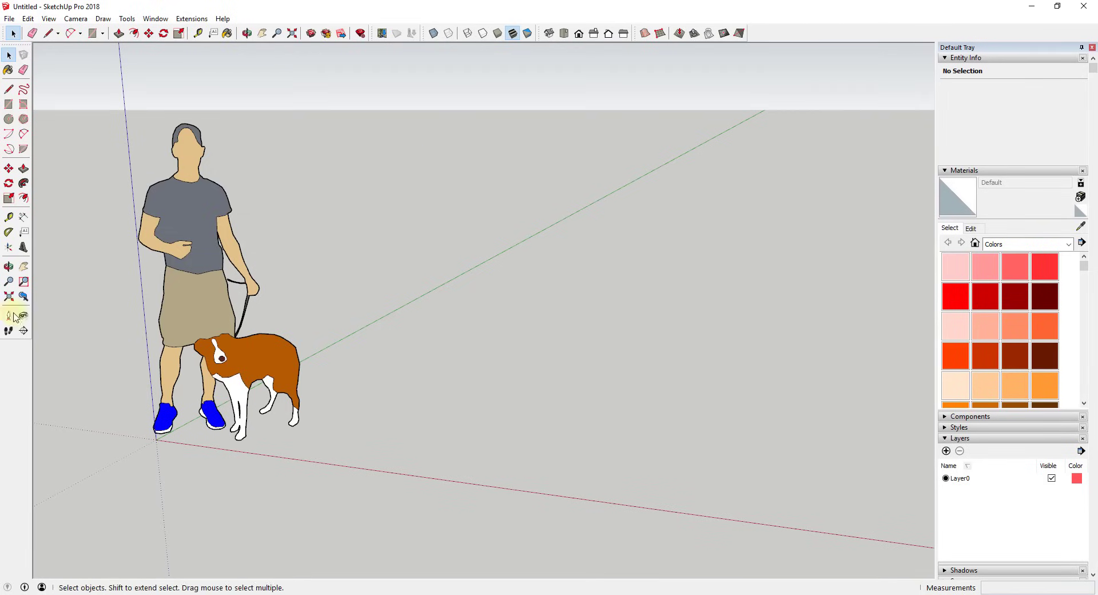
# Step: Check the toolbar list without changes, then undock the Entity Info, Materials and Layers tray
pyautogui.rightClick(791, 36)
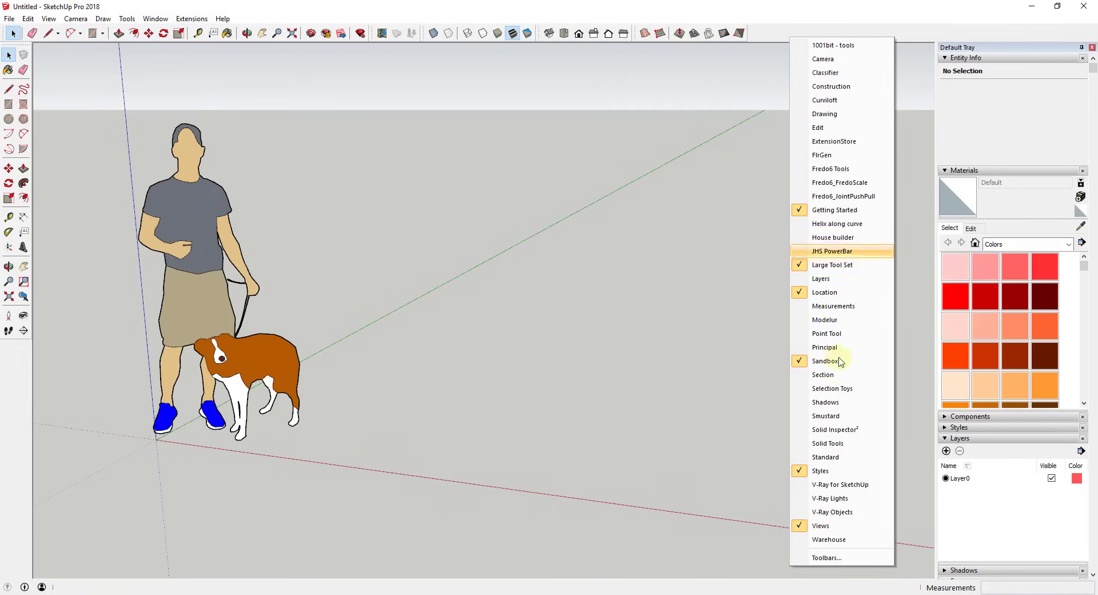
pyautogui.click(664, 239)
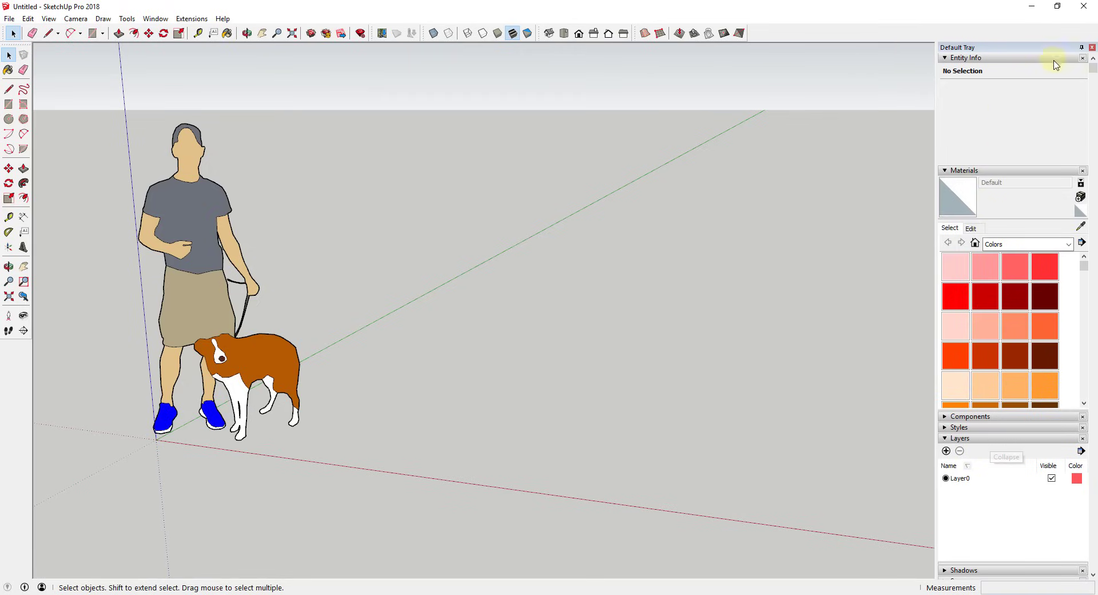
pyautogui.moveTo(1029, 46); pyautogui.dragTo(1079, 311)
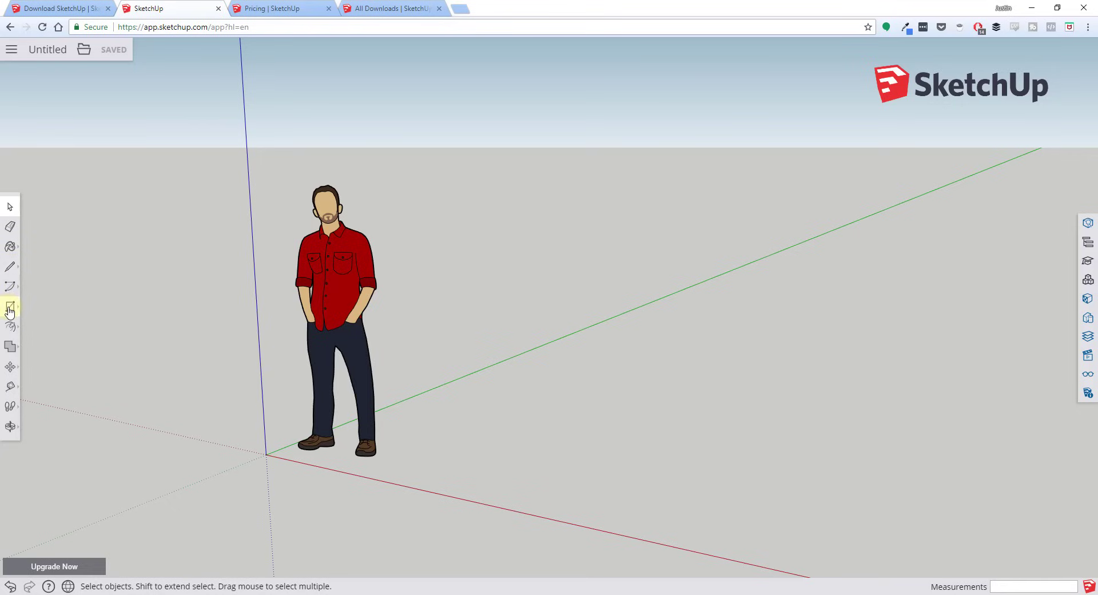
pyautogui.click(10, 273)
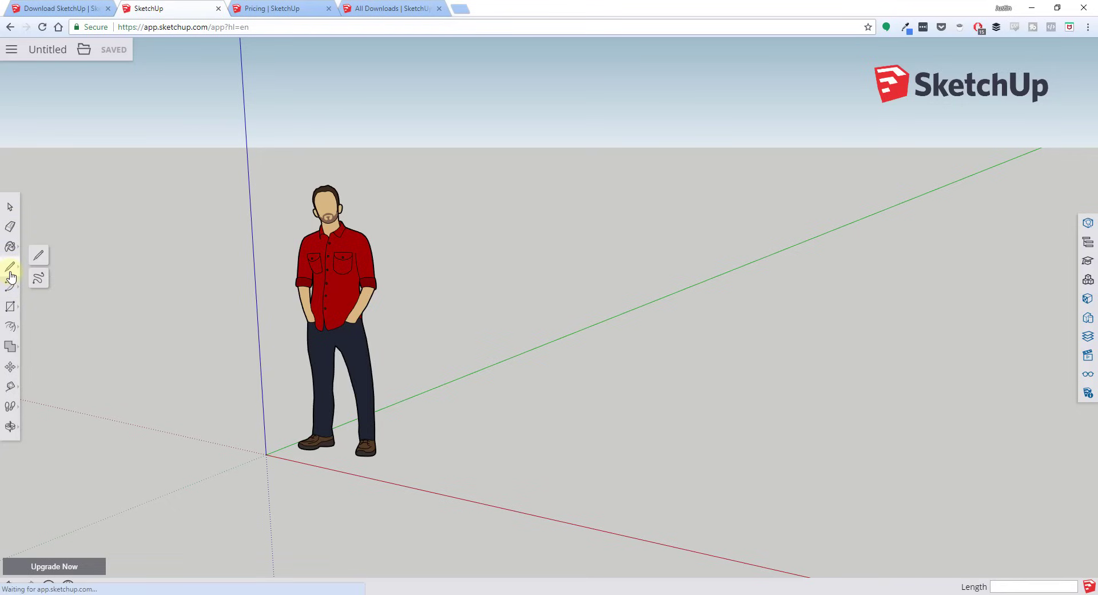
pyautogui.click(11, 307)
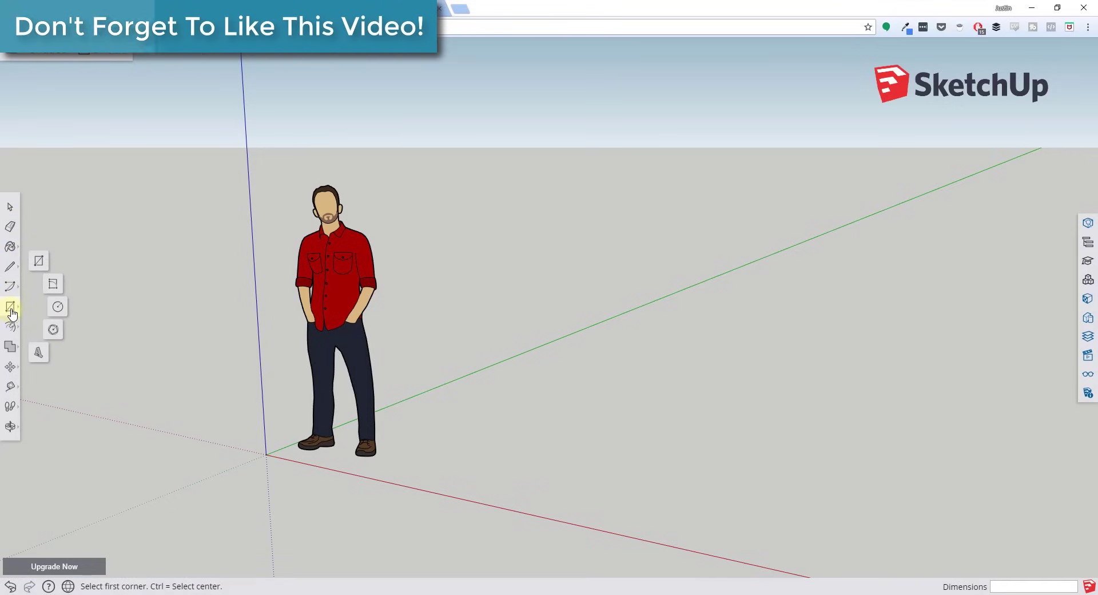
pyautogui.click(57, 307)
pyautogui.click(521, 433)
pyautogui.click(599, 433)
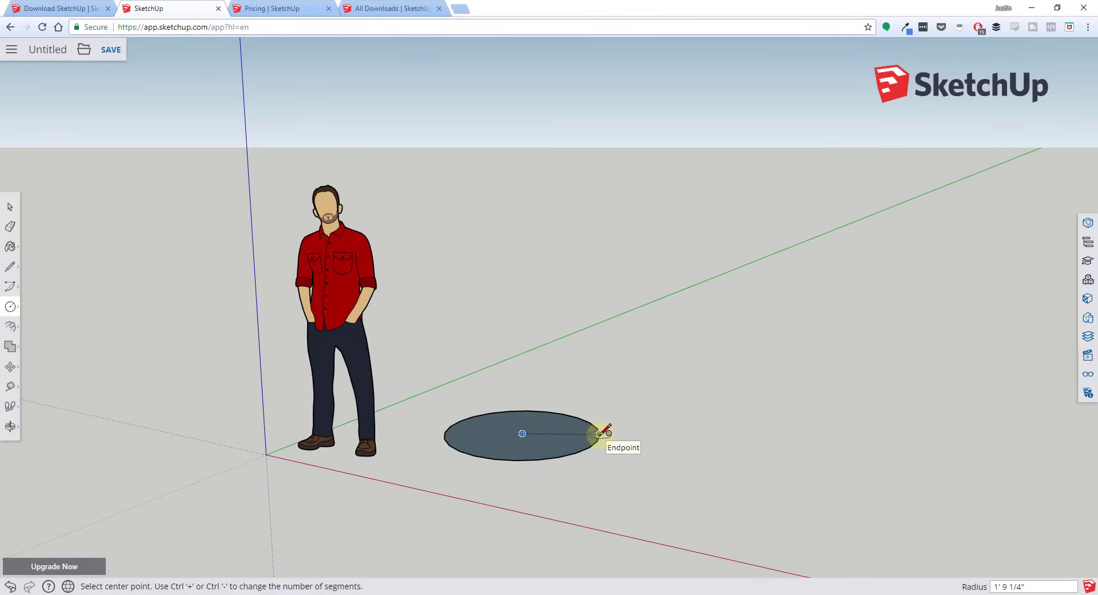
pyautogui.press('space')
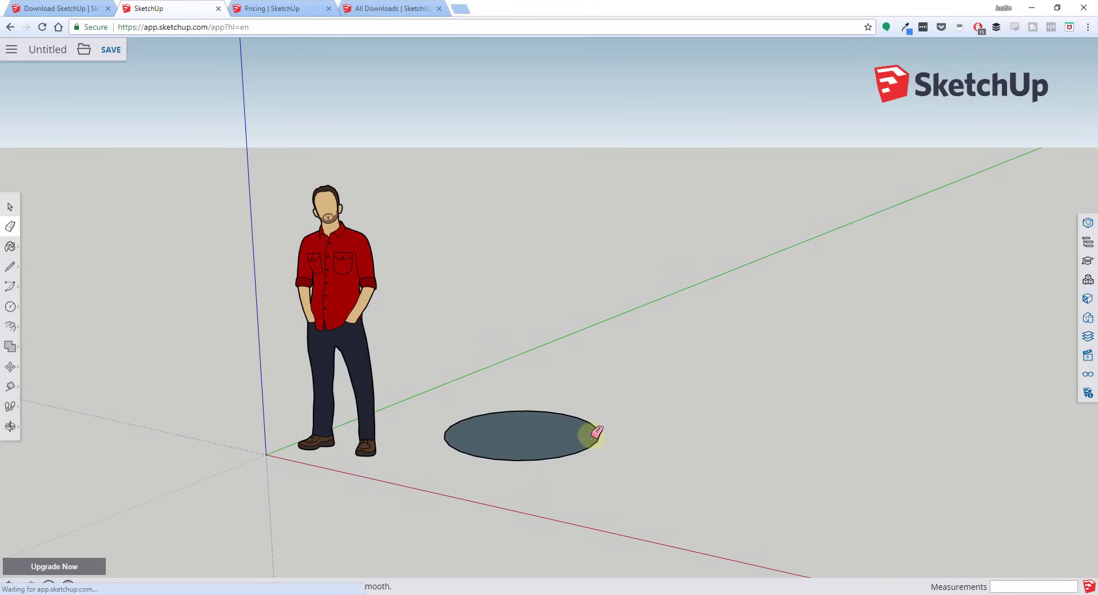
pyautogui.hotkey('ctrl', 'z')
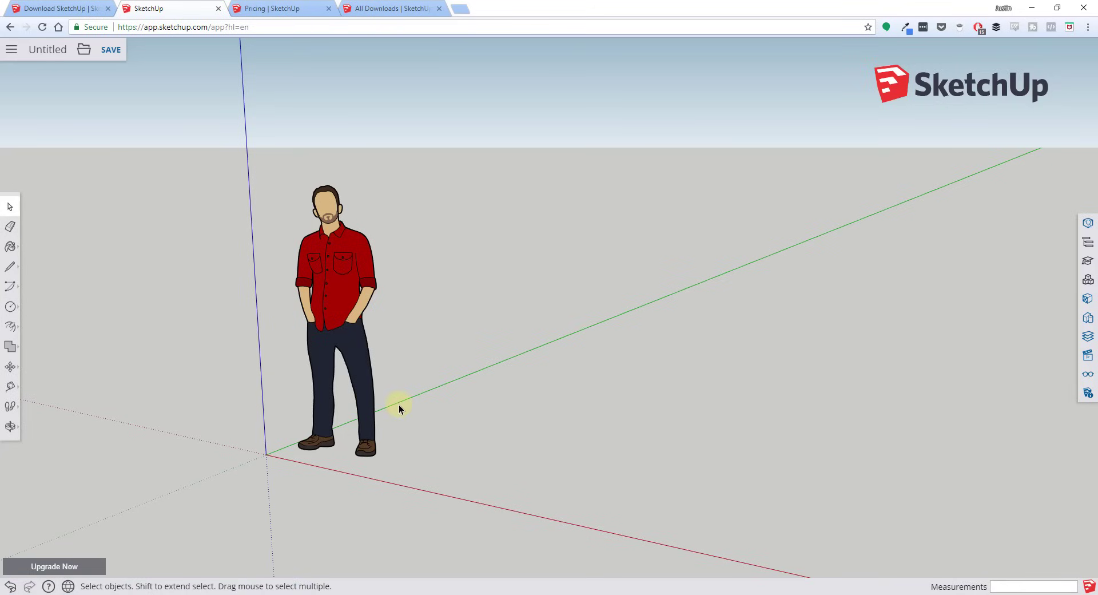
# Step: Browse the tray's Outliner, Components, Materials and Styles sections, then close the Styles panel
pyautogui.click(1085, 229)
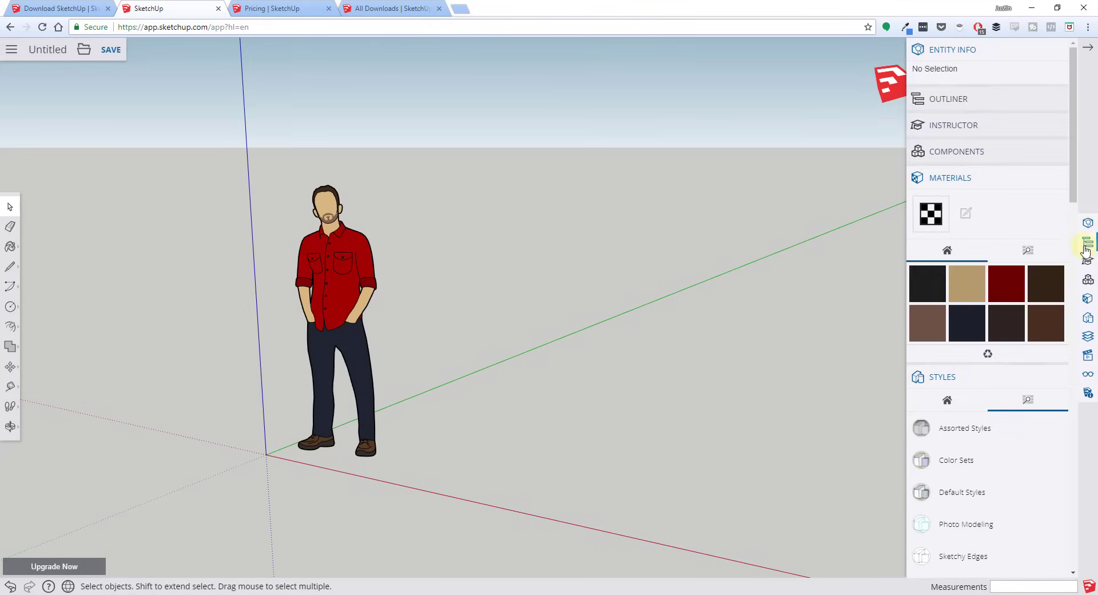
pyautogui.click(1087, 243)
pyautogui.click(1086, 266)
pyautogui.click(1087, 300)
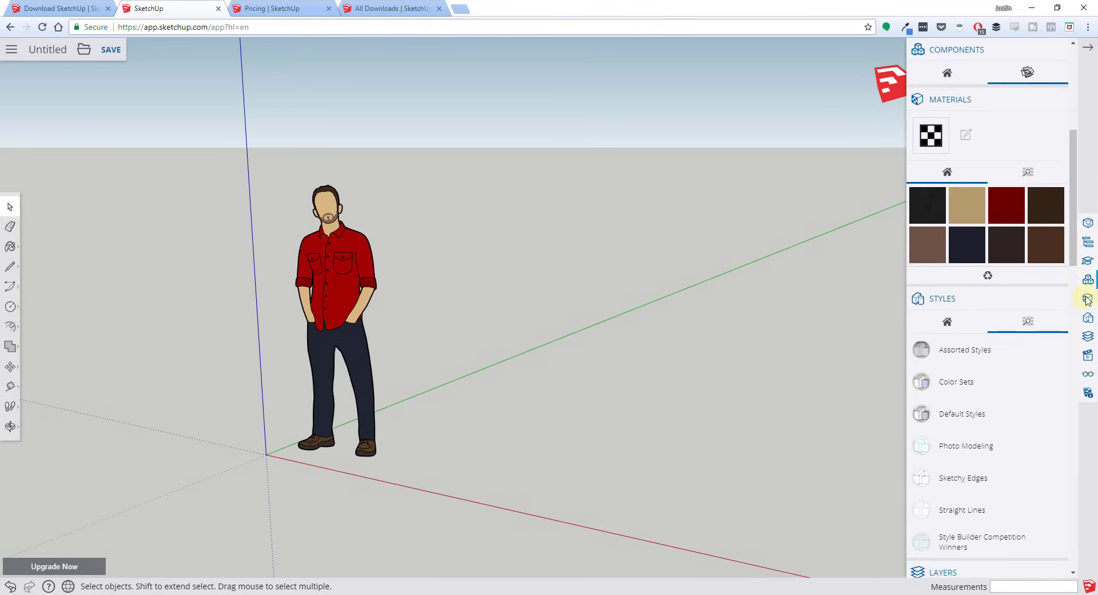
pyautogui.click(1087, 318)
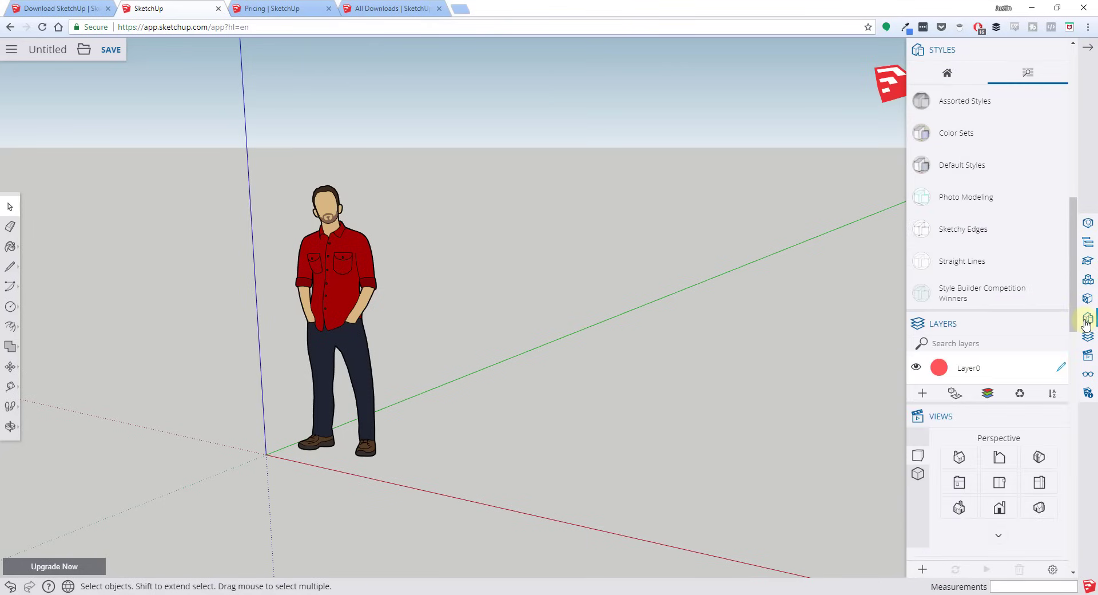
pyautogui.click(1088, 50)
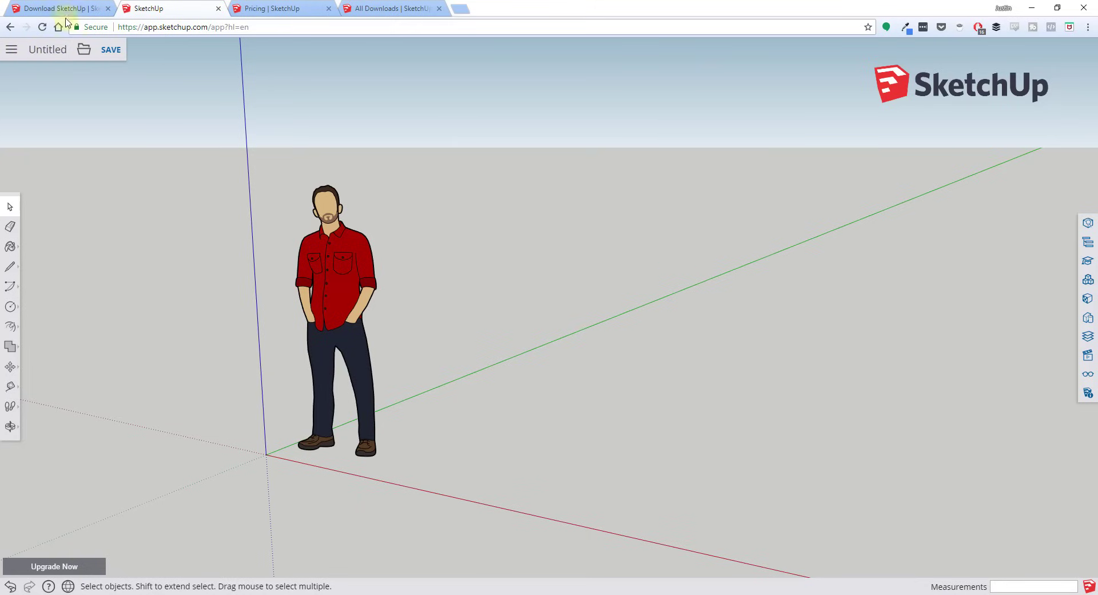
pyautogui.click(11, 49)
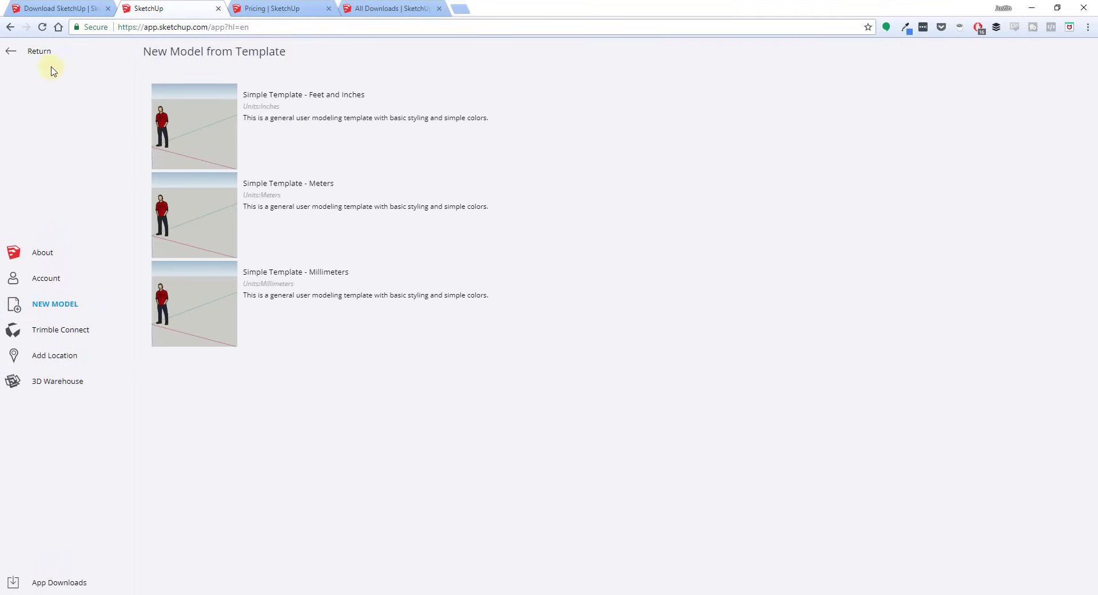
pyautogui.click(19, 53)
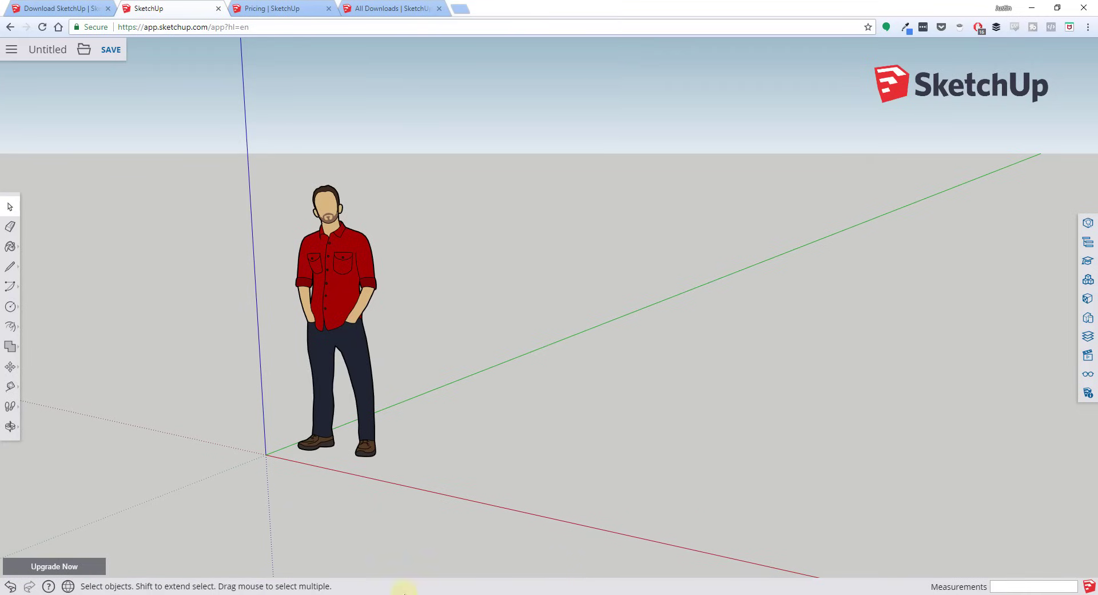
# Step: Draw a flat rectangle on the ground beside the figure
pyautogui.press('r')
pyautogui.click(458, 457)
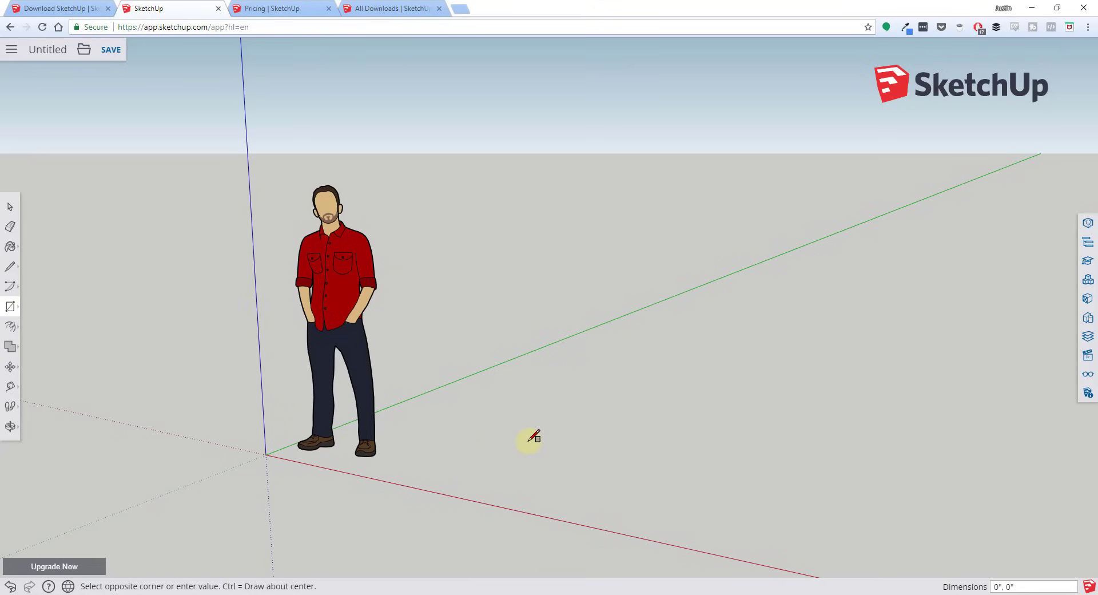
pyautogui.click(769, 401)
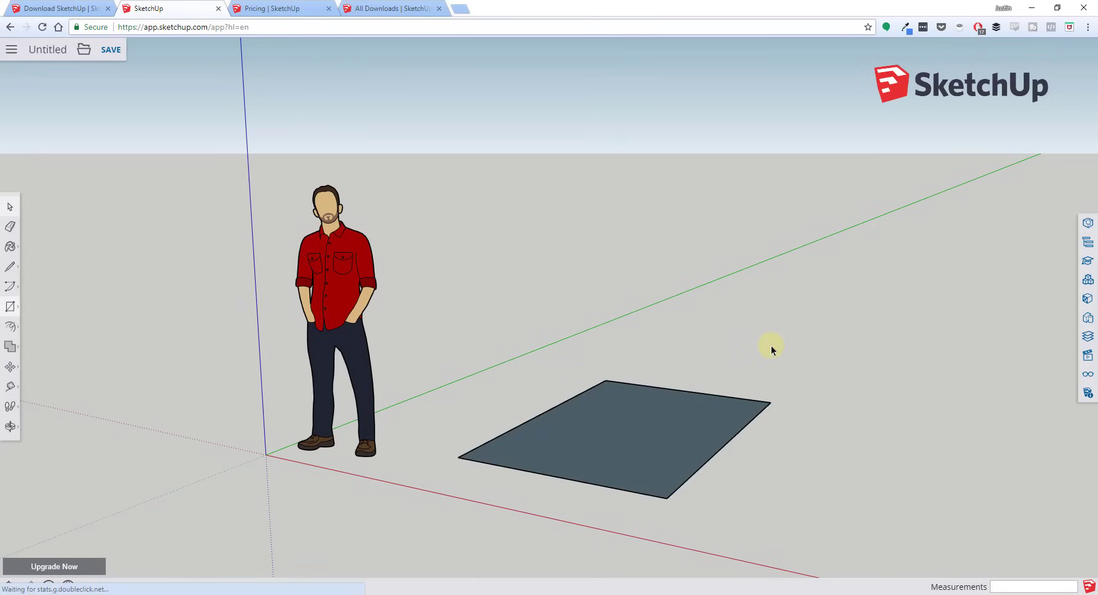
# Step: Draw a flat disc and a smaller upright circle at its centre, then view from above
pyautogui.press('c')
pyautogui.click(750, 351)
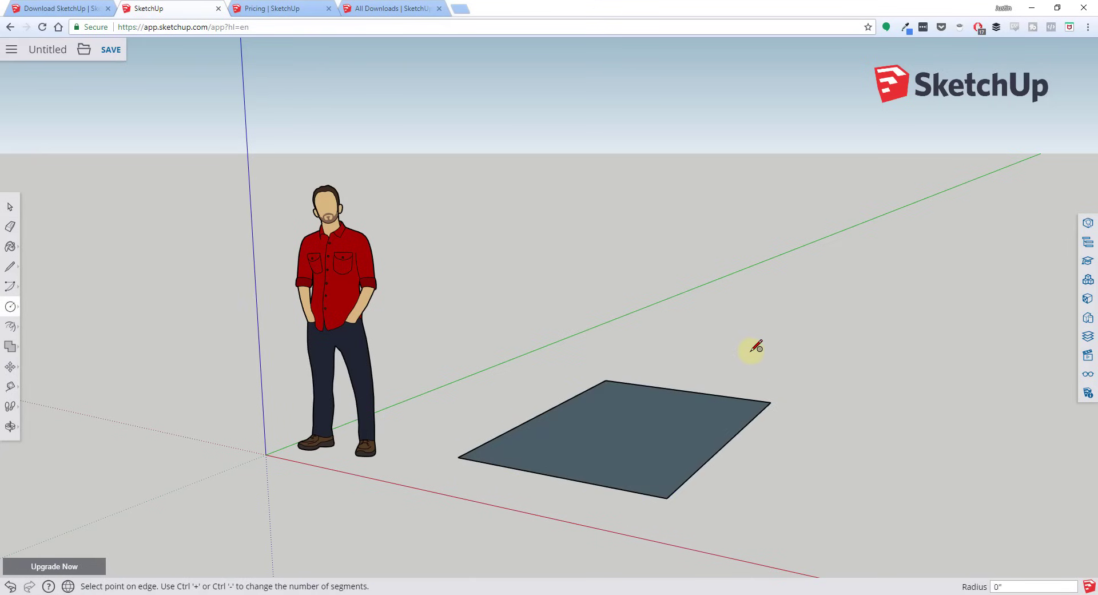
pyautogui.click(823, 353)
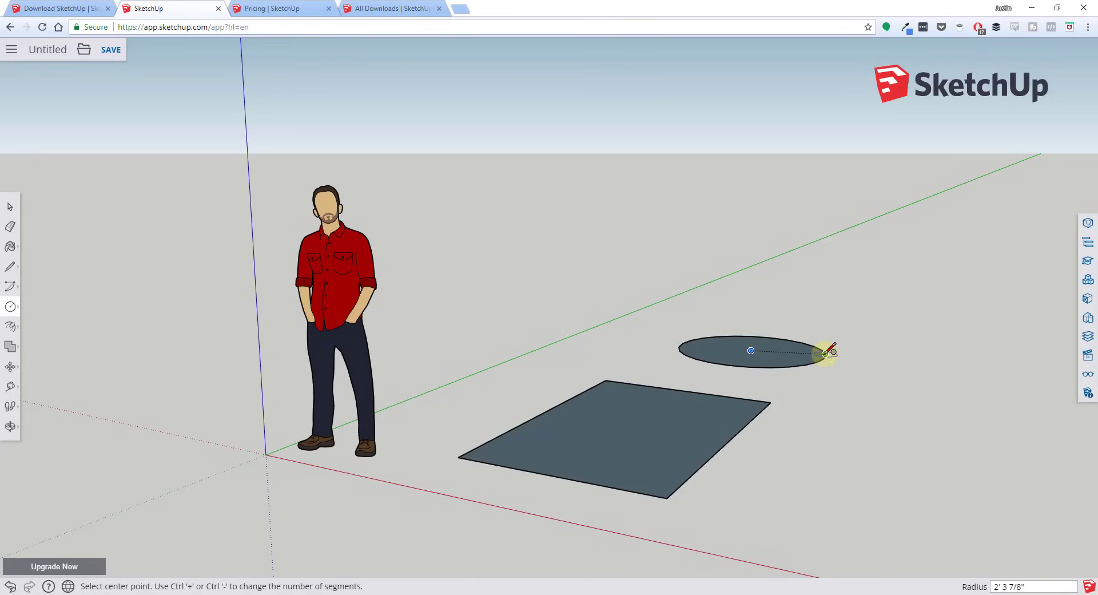
pyautogui.click(752, 349)
pyautogui.click(767, 346)
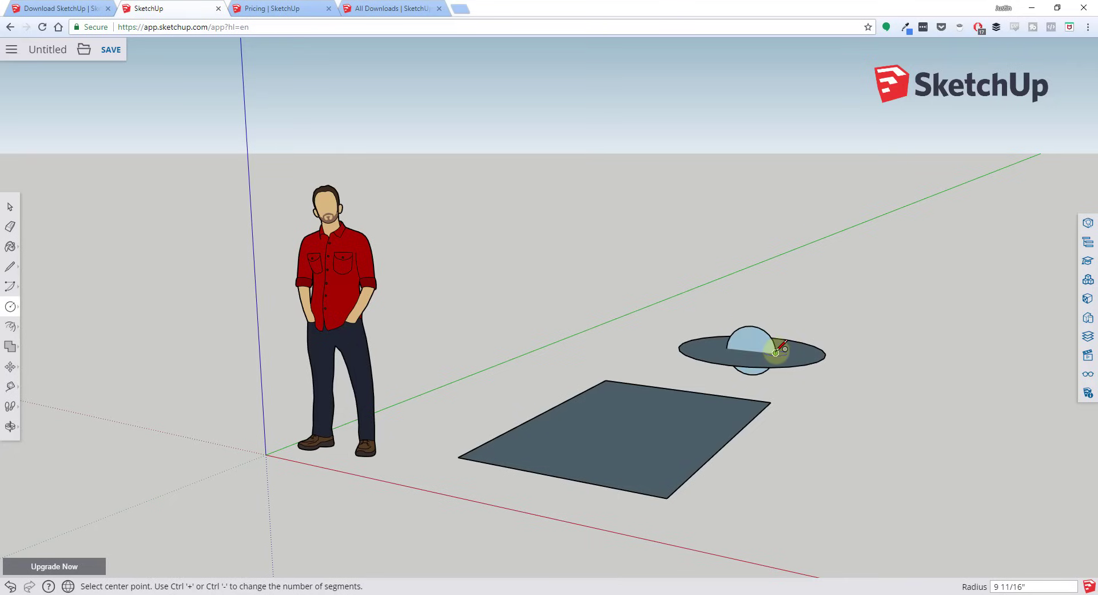
pyautogui.press('space')
pyautogui.click(766, 343)
pyautogui.moveTo(766, 343); pyautogui.dragTo(743, 362, button='middle')
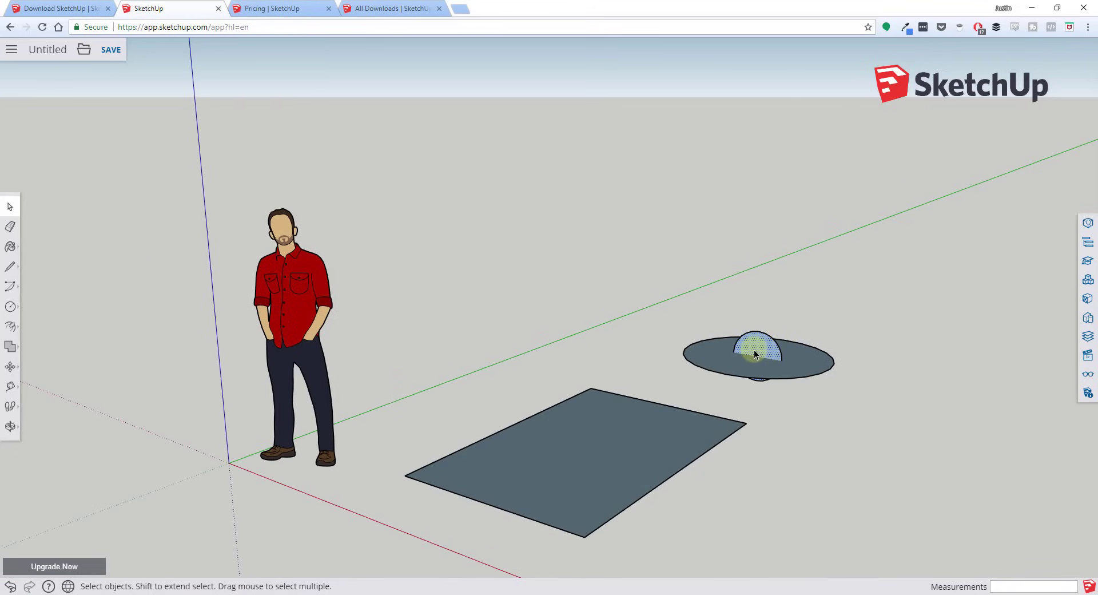
# Step: Sweep the upright circle around the disc with Follow Me to form a sphere
pyautogui.click(13, 328)
pyautogui.click(43, 326)
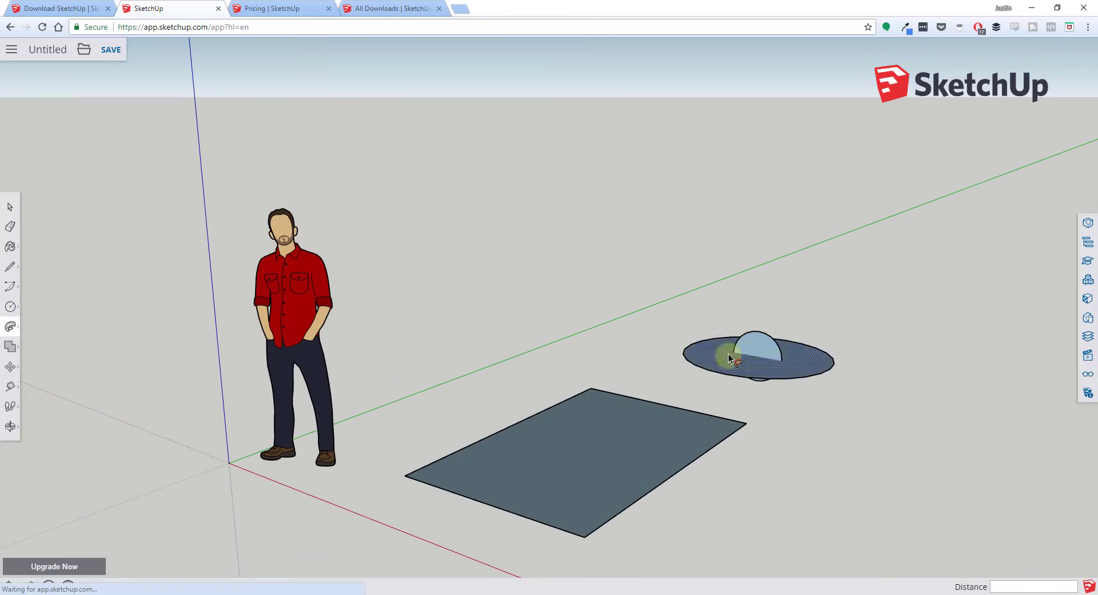
pyautogui.click(728, 355)
pyautogui.press('space')
pyautogui.click(752, 359)
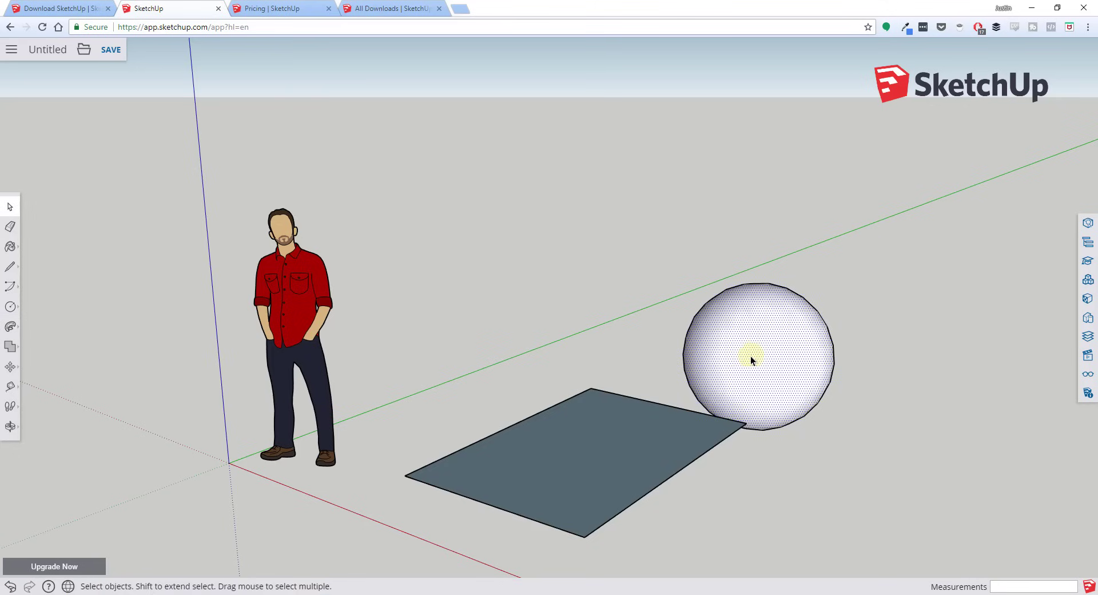
pyautogui.click(643, 445)
# Step: Push/Pull the rectangle up into a tall box
pyautogui.press('p')
pyautogui.click(646, 451)
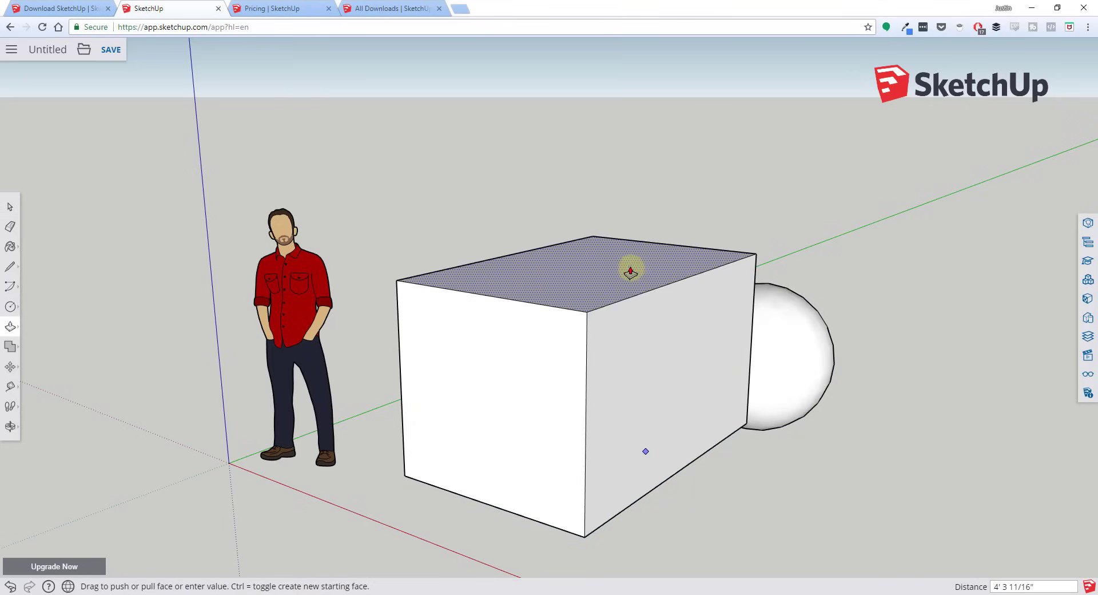
pyautogui.click(630, 271)
pyautogui.press('space')
pyautogui.press('f')
pyautogui.click(584, 366)
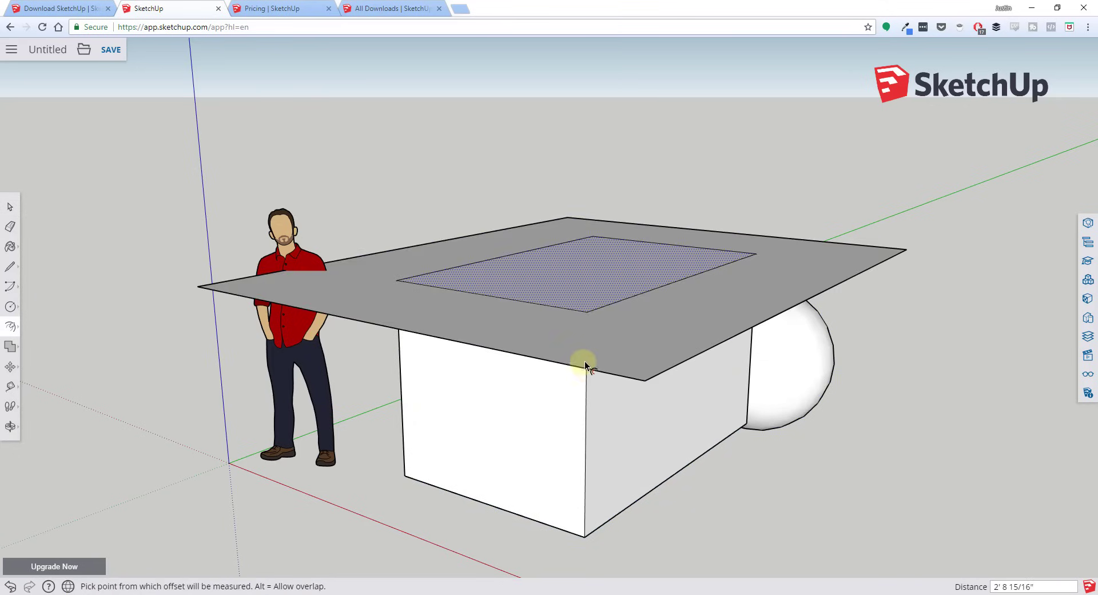
pyautogui.press('Escape')
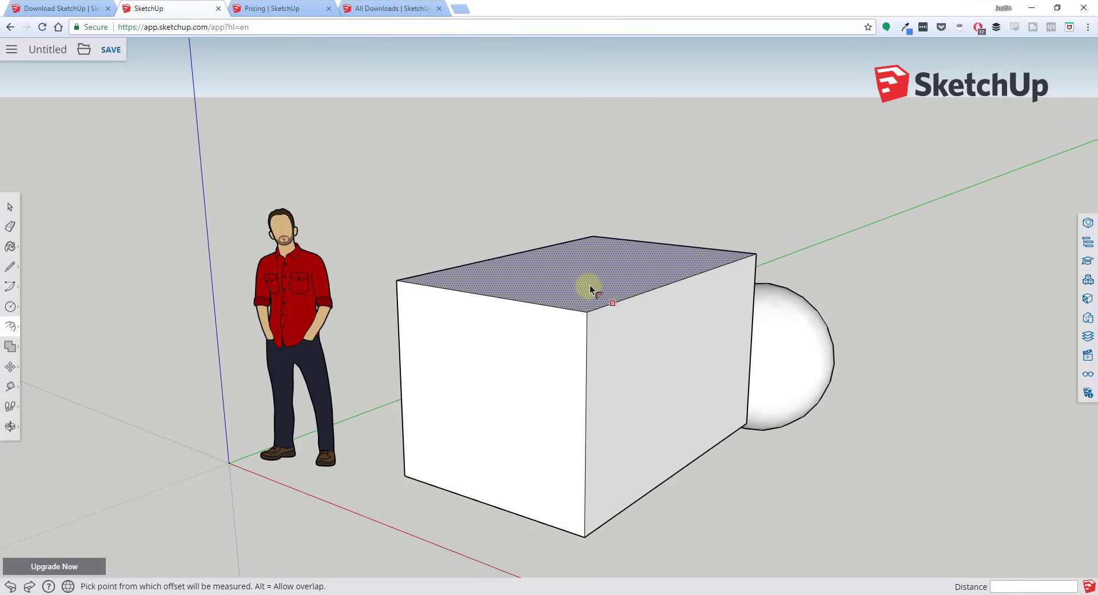
pyautogui.press('space')
pyautogui.click(566, 368)
pyautogui.press('f')
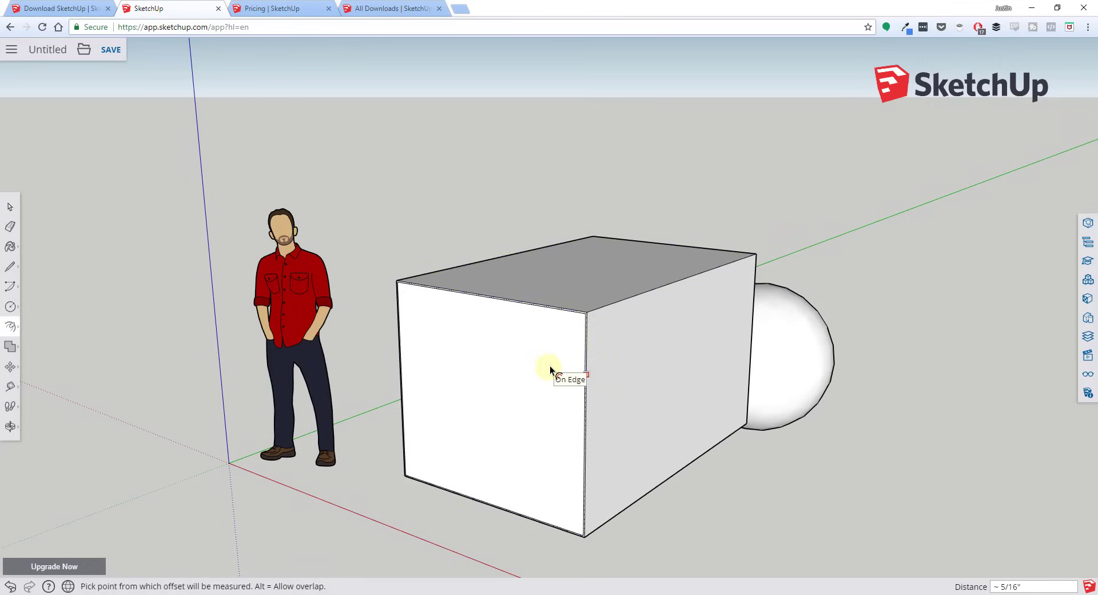
pyautogui.click(584, 369)
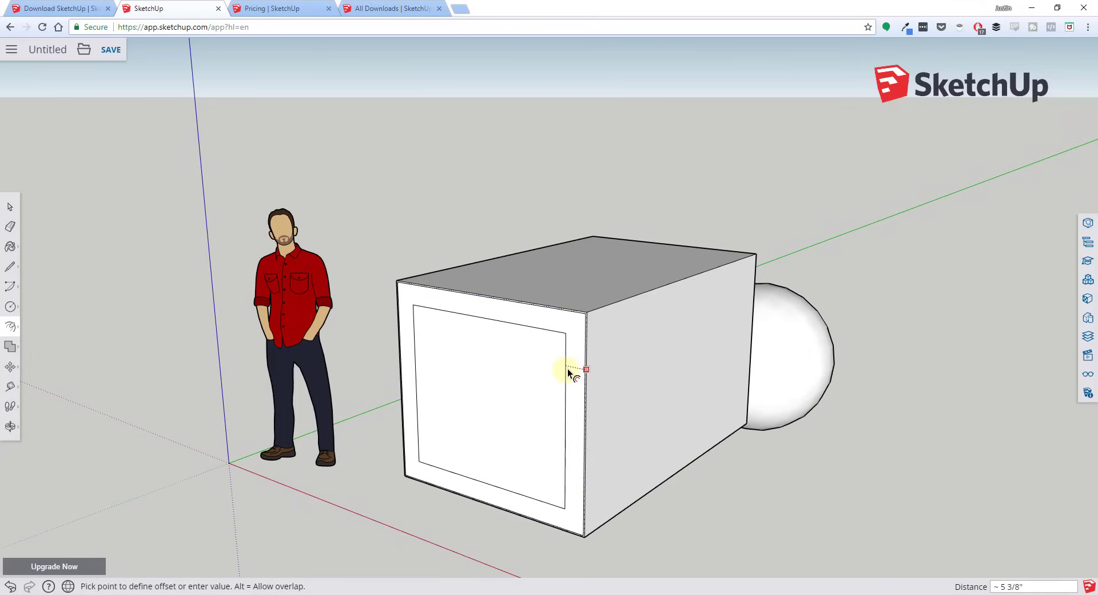
pyautogui.click(569, 372)
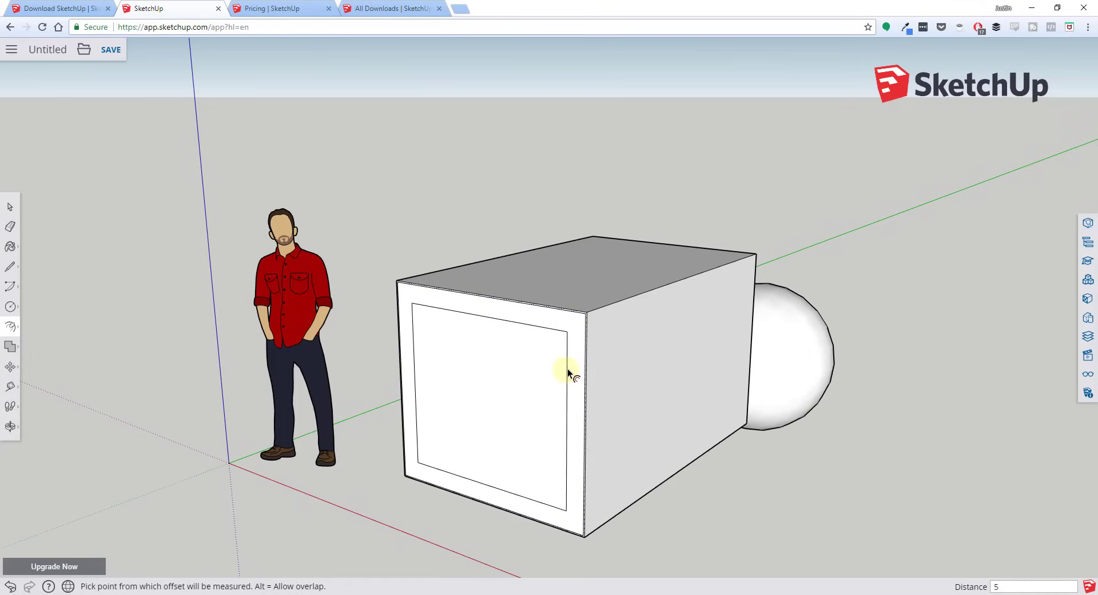
pyautogui.press('e')
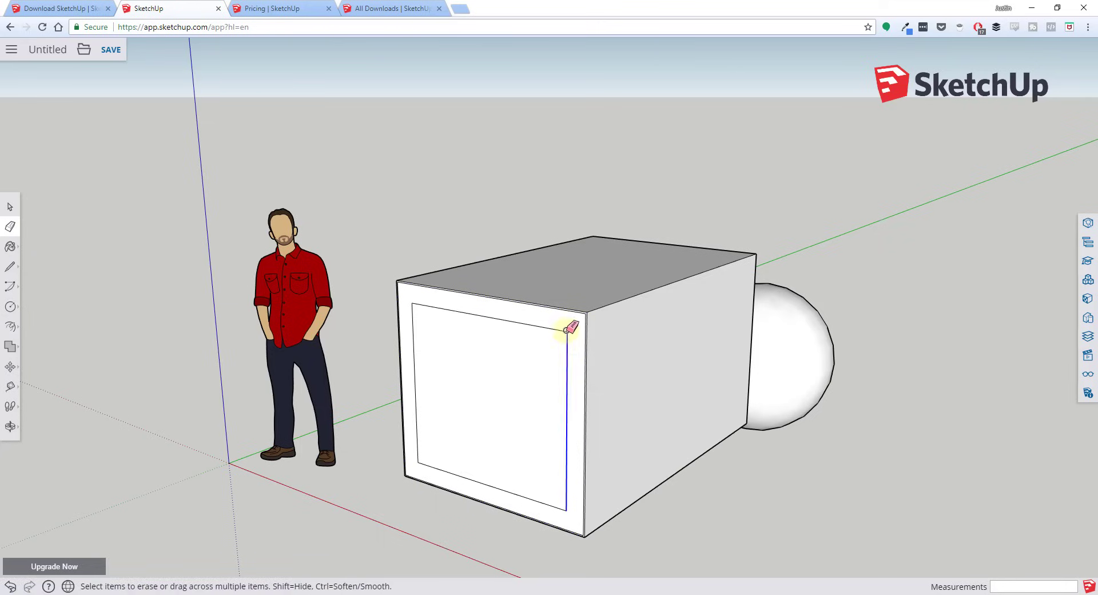
pyautogui.moveTo(566, 330); pyautogui.dragTo(567, 312)
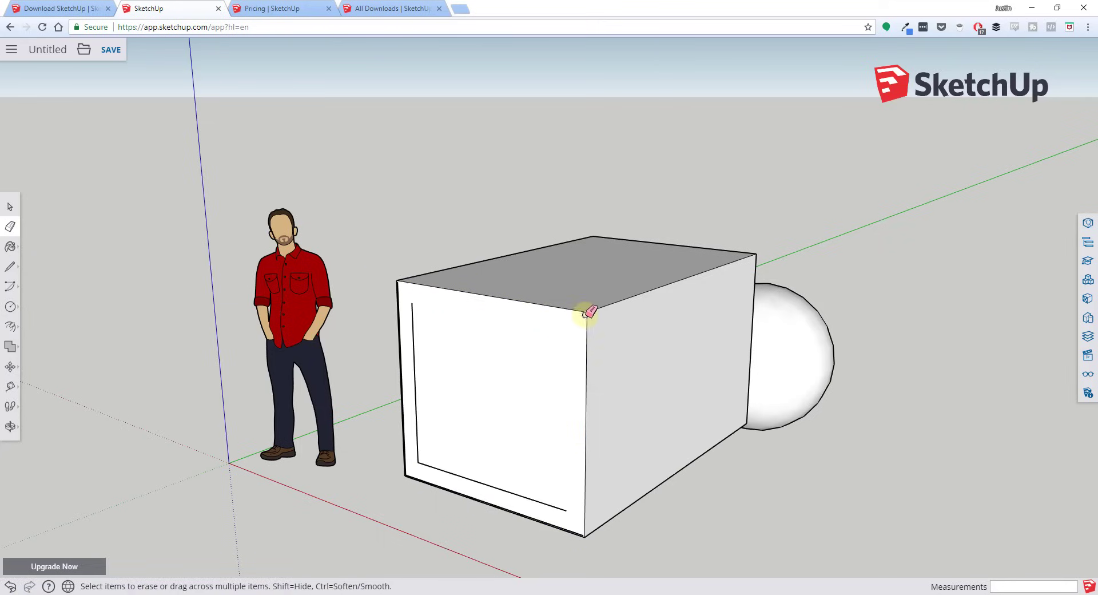
pyautogui.moveTo(478, 484); pyautogui.dragTo(426, 457)
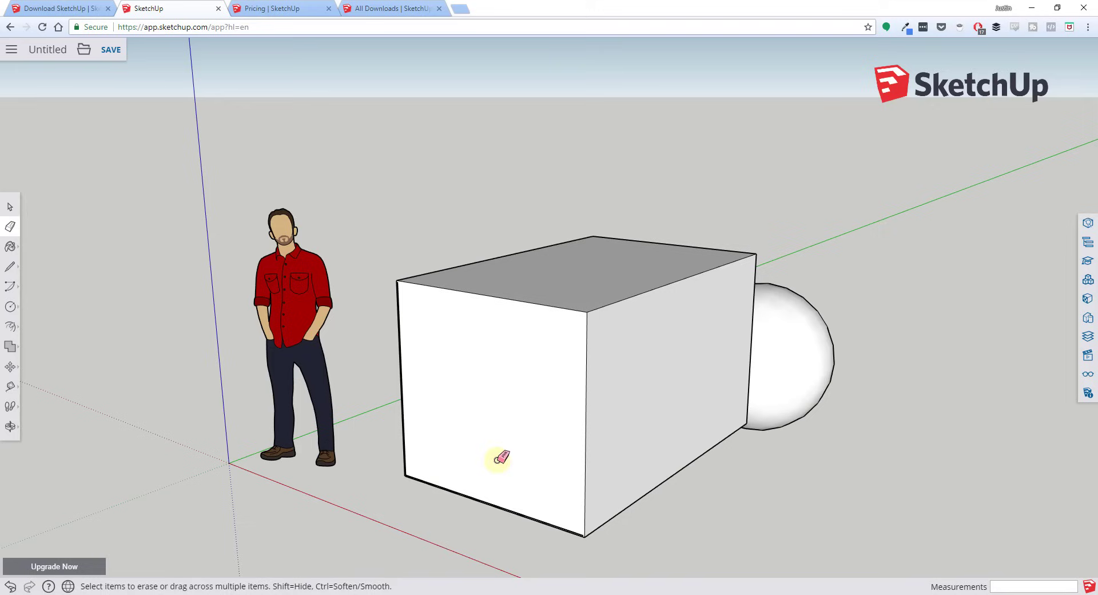
pyautogui.press('space')
# Step: Draw a rectangle on the box's right face and push it in as a recess
pyautogui.moveTo(753, 405); pyautogui.dragTo(753, 376, button='middle')
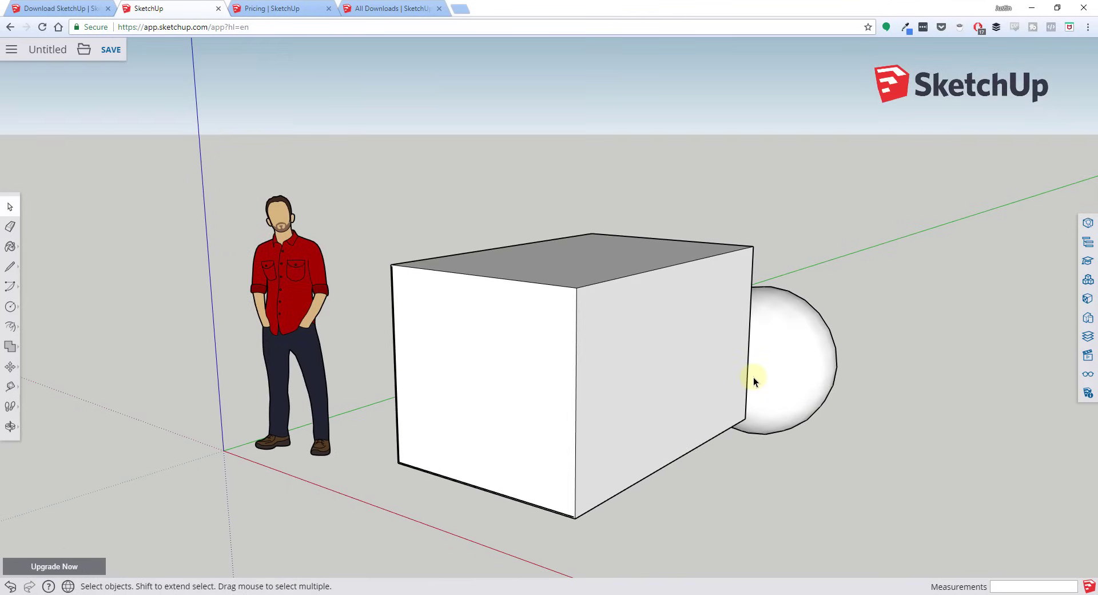
pyautogui.press('r')
pyautogui.click(626, 341)
pyautogui.click(686, 393)
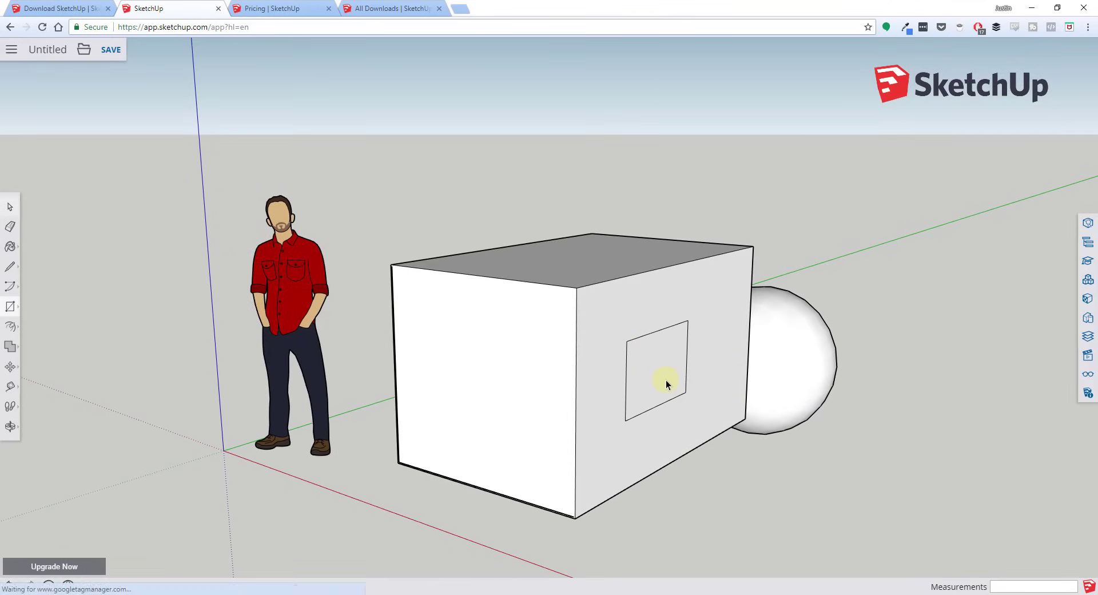
pyautogui.press('space')
pyautogui.press('p')
pyautogui.click(662, 379)
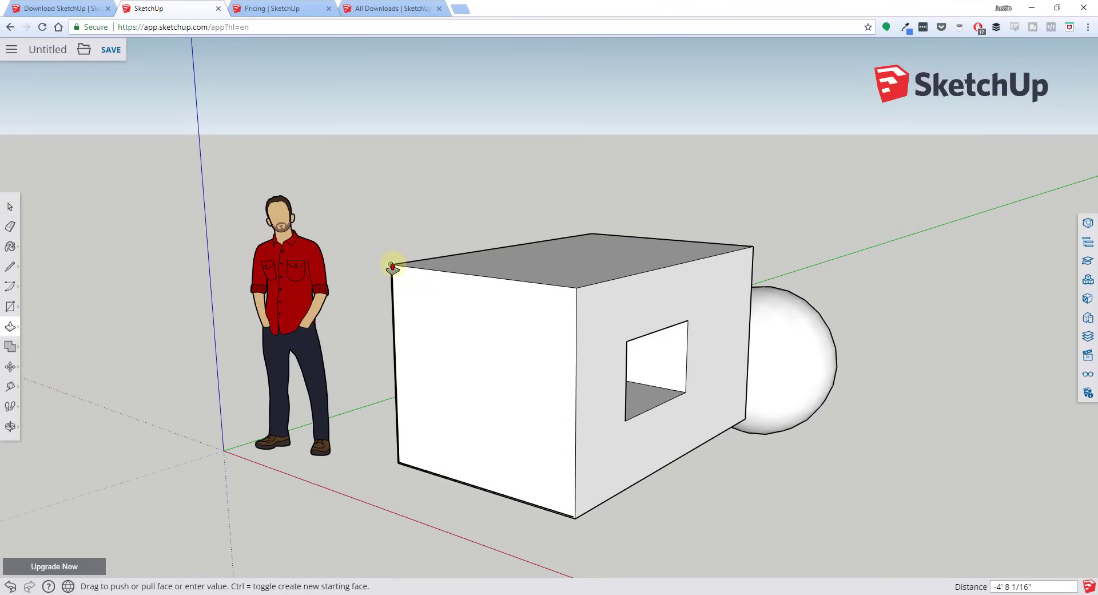
pyautogui.click(391, 265)
# Step: Zoom out, window-select the box and sphere together, and delete them
pyautogui.moveTo(689, 359); pyautogui.dragTo(664, 363, button='middle')
pyautogui.scroll(-3, 629, 348)
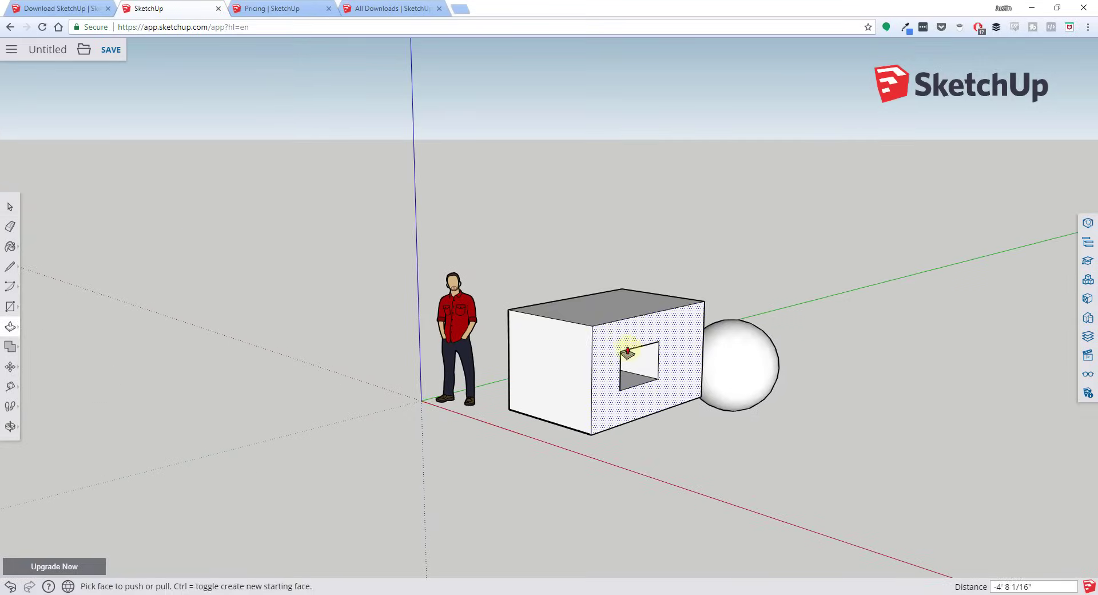
pyautogui.press('space')
pyautogui.moveTo(489, 251); pyautogui.dragTo(853, 482)
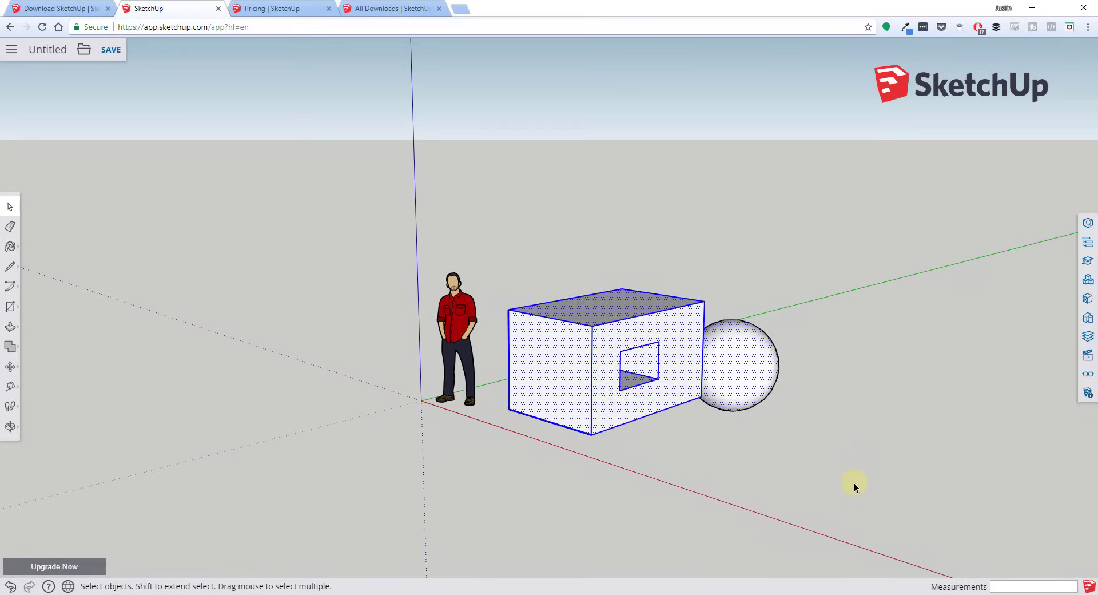
pyautogui.press('Delete')
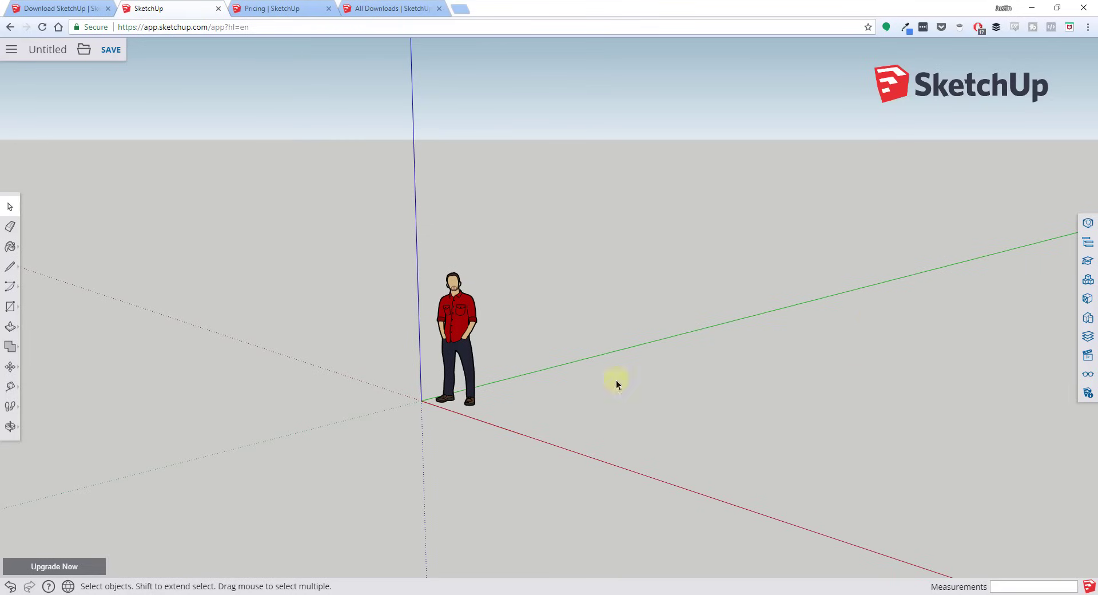
pyautogui.scroll(5, 560, 366)
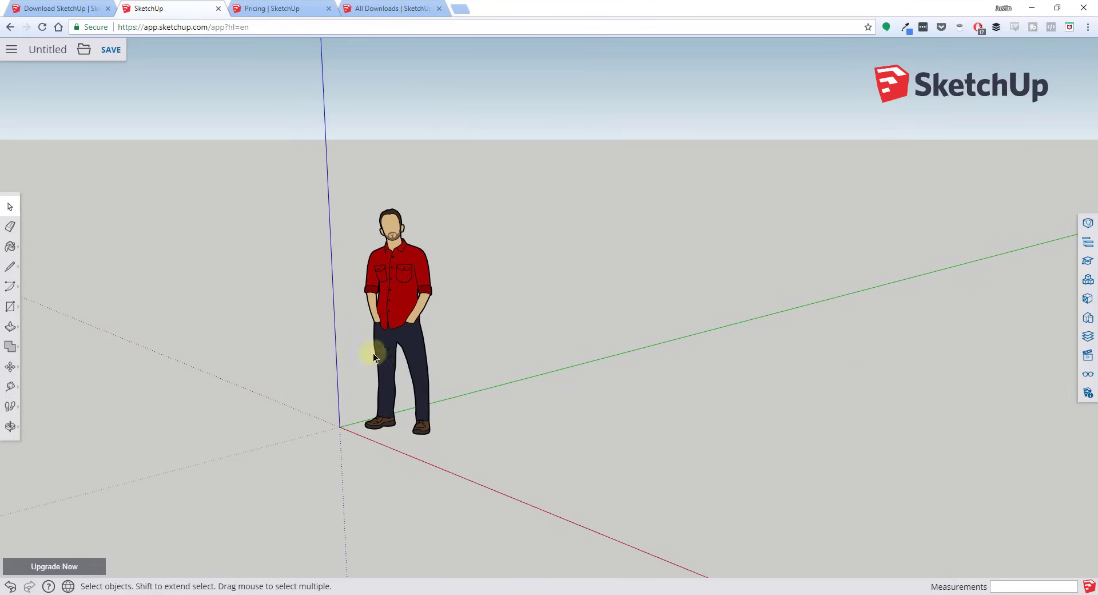
pyautogui.click(383, 287)
pyautogui.press('m')
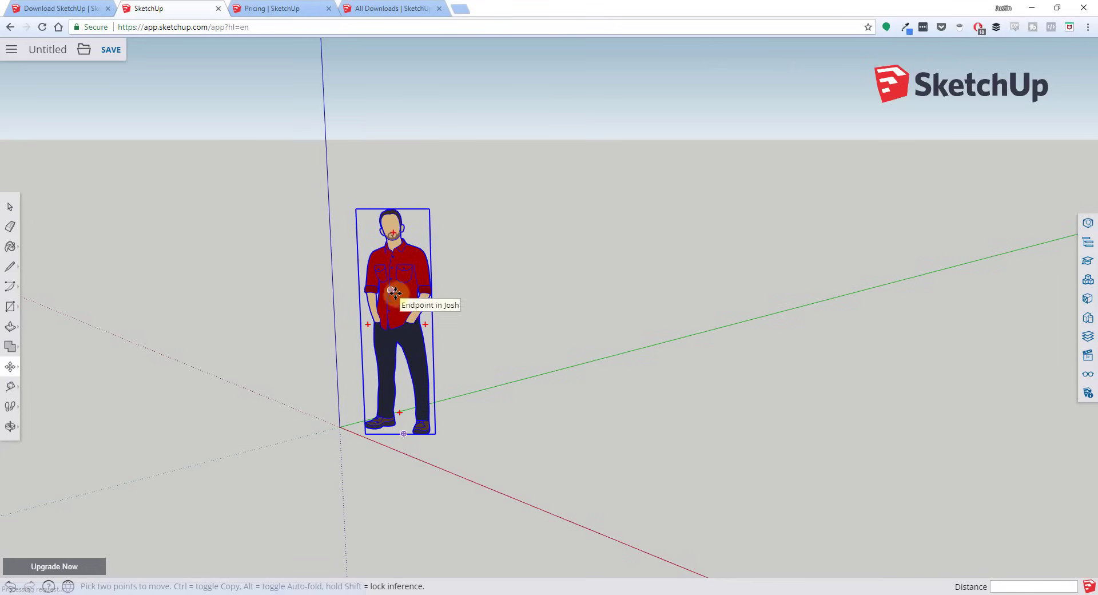
pyautogui.click(395, 293)
pyautogui.press('ctrl')
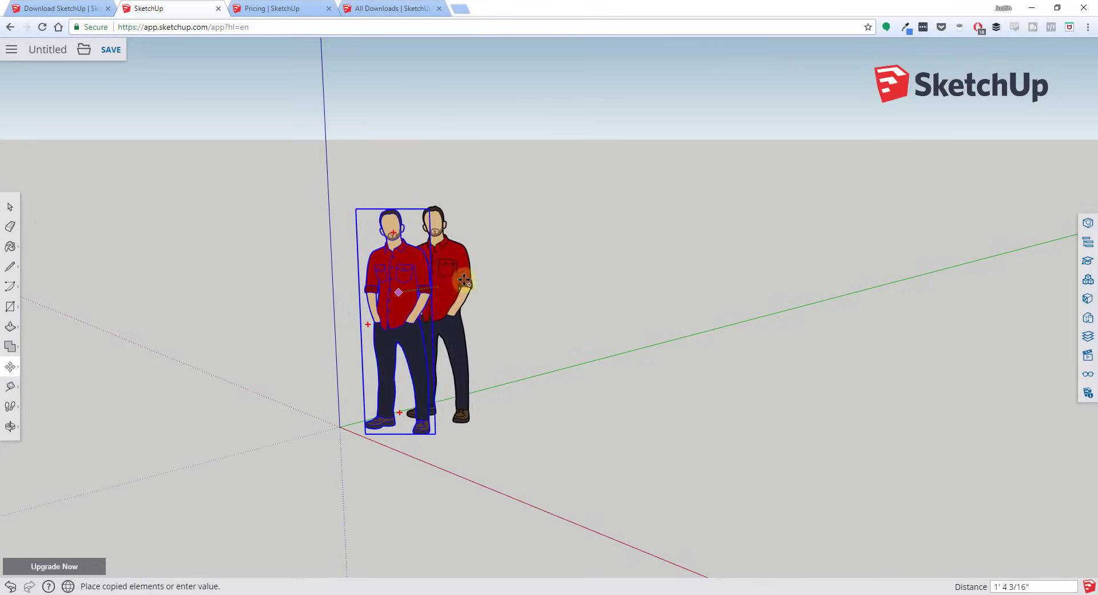
pyautogui.press('ctrl')
pyautogui.press('ctrl')
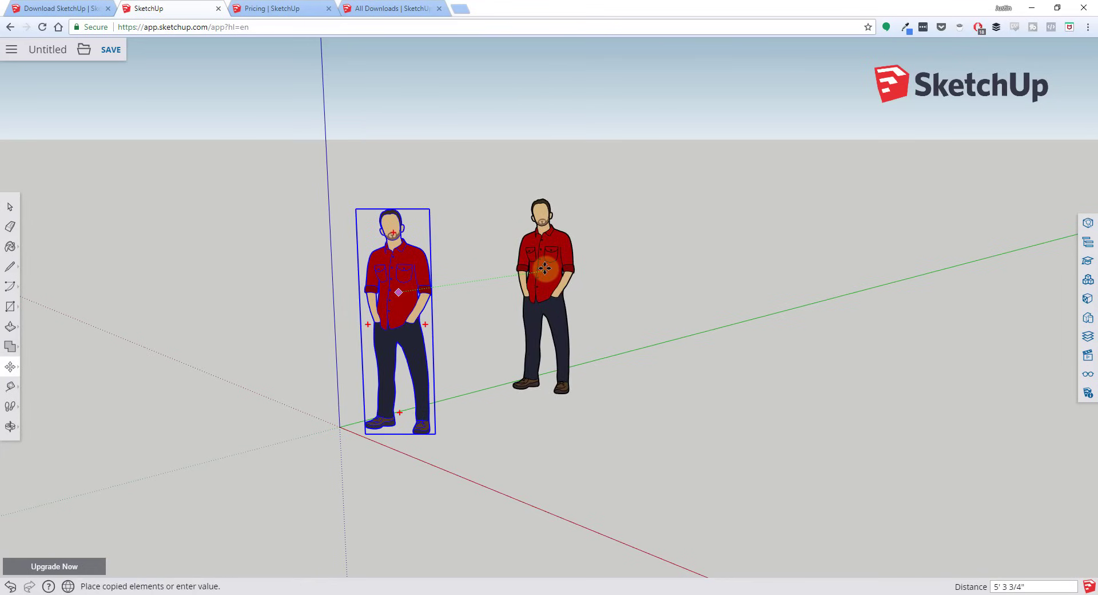
pyautogui.click(549, 268)
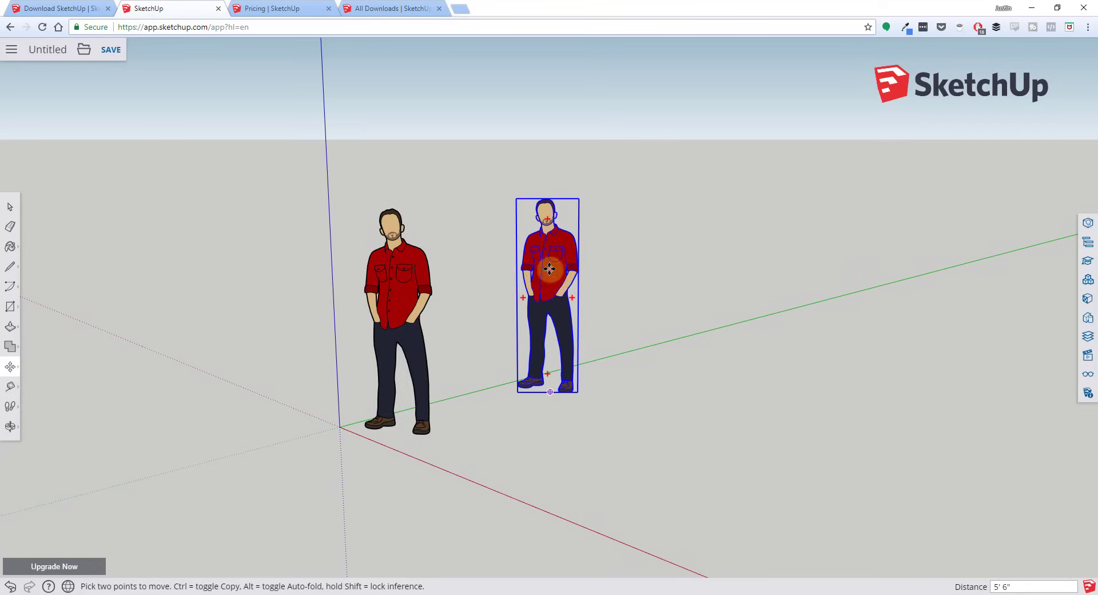
pyautogui.write('*5')
pyautogui.press('Return')
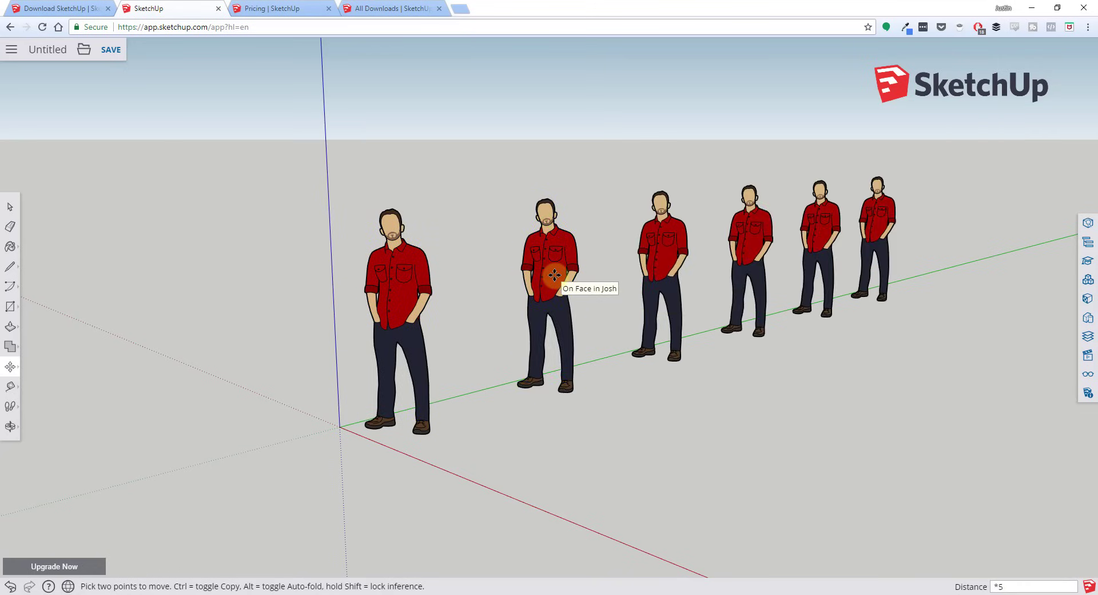
pyautogui.write('/5')
pyautogui.press('Return')
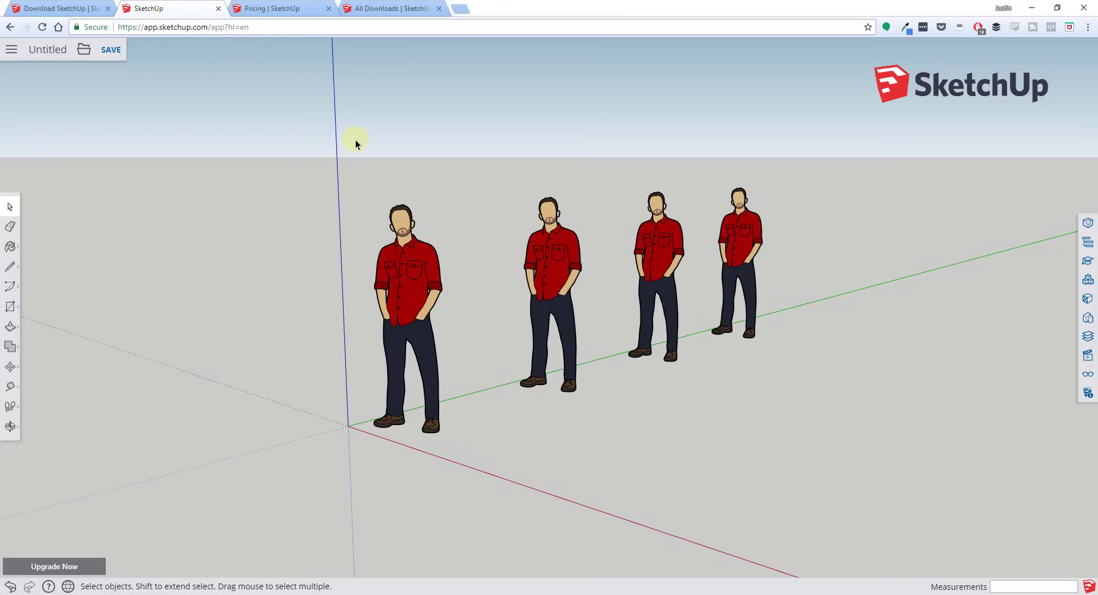
pyautogui.moveTo(361, 139); pyautogui.dragTo(818, 473)
pyautogui.press('Delete')
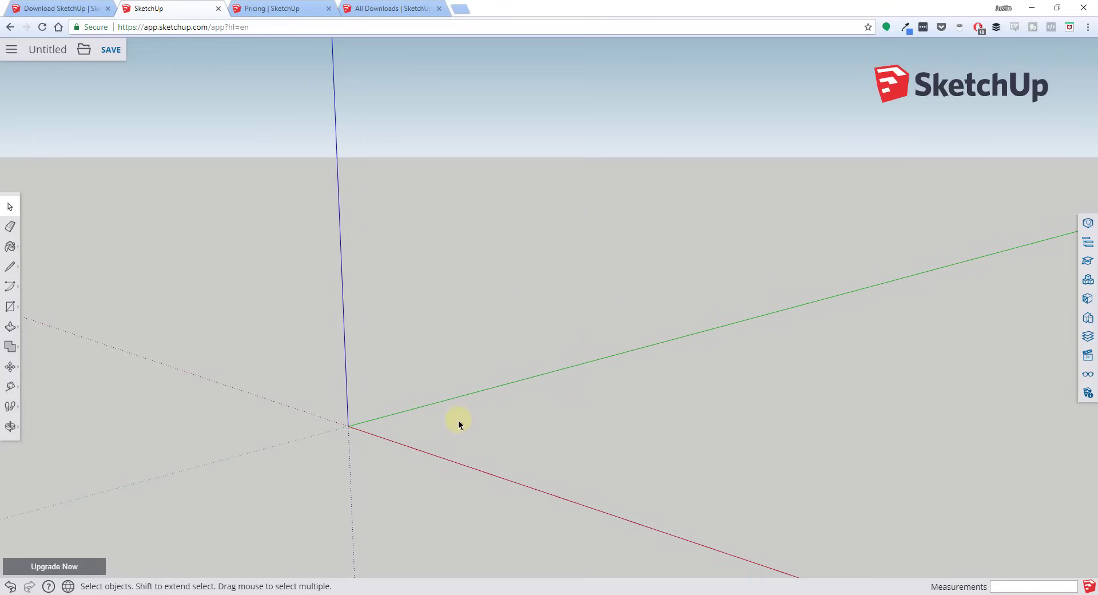
pyautogui.hotkey('ctrl', 'z')
pyautogui.moveTo(516, 416); pyautogui.dragTo(518, 416)
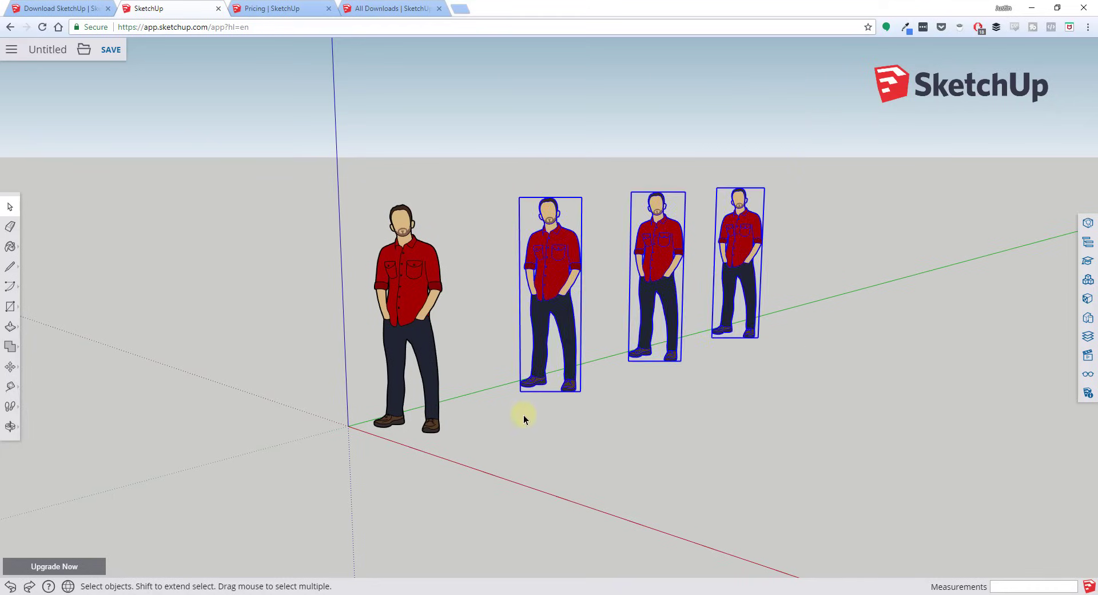
pyautogui.press('Delete')
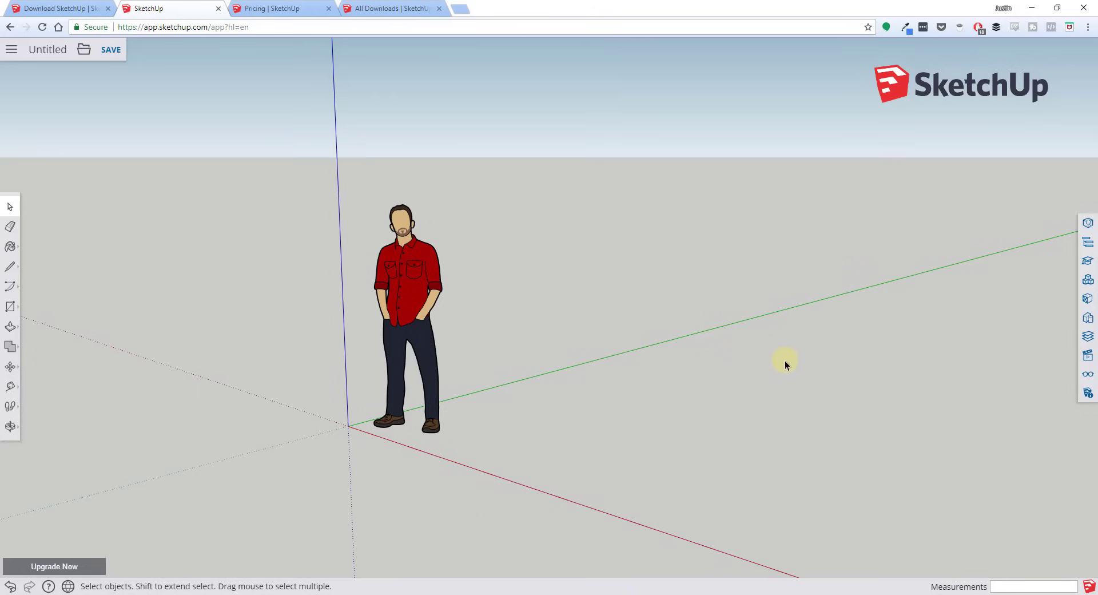
pyautogui.moveTo(783, 426); pyautogui.dragTo(628, 411, button='middle')
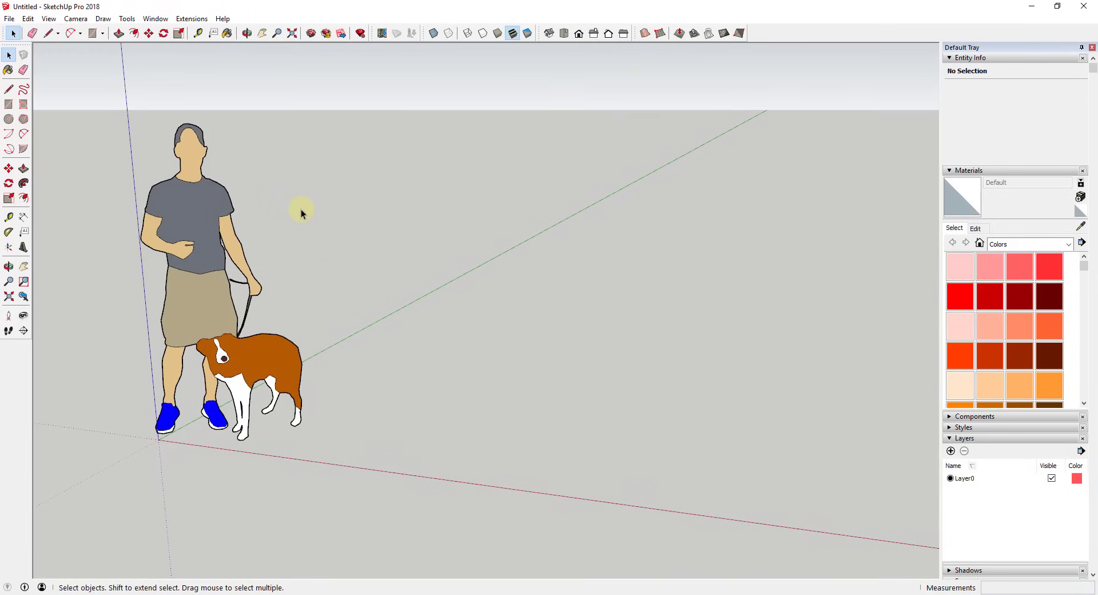
# Step: Orbit the man-and-dog model and add Scene 1 via View > Animation > Add Scene
pyautogui.moveTo(299, 211); pyautogui.dragTo(491, 177, button='middle')
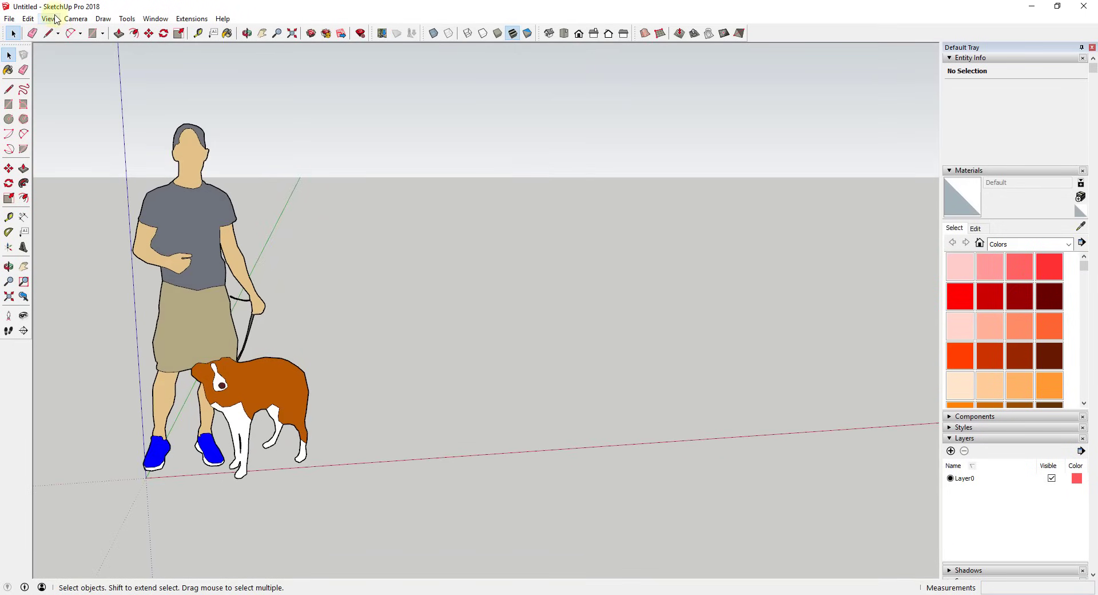
pyautogui.click(49, 18)
pyautogui.moveTo(63, 211)
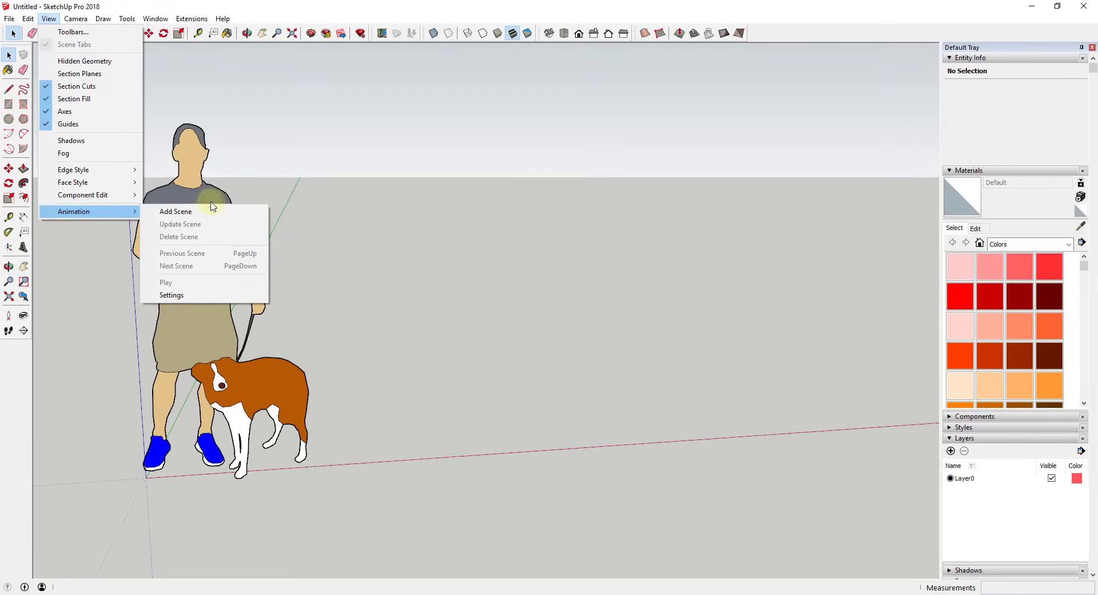
pyautogui.click(197, 212)
# Step: Add Scene 2 from a new camera angle, then switch between the Scene 1 and Scene 2 tabs
pyautogui.moveTo(694, 244); pyautogui.dragTo(309, 188, button='middle')
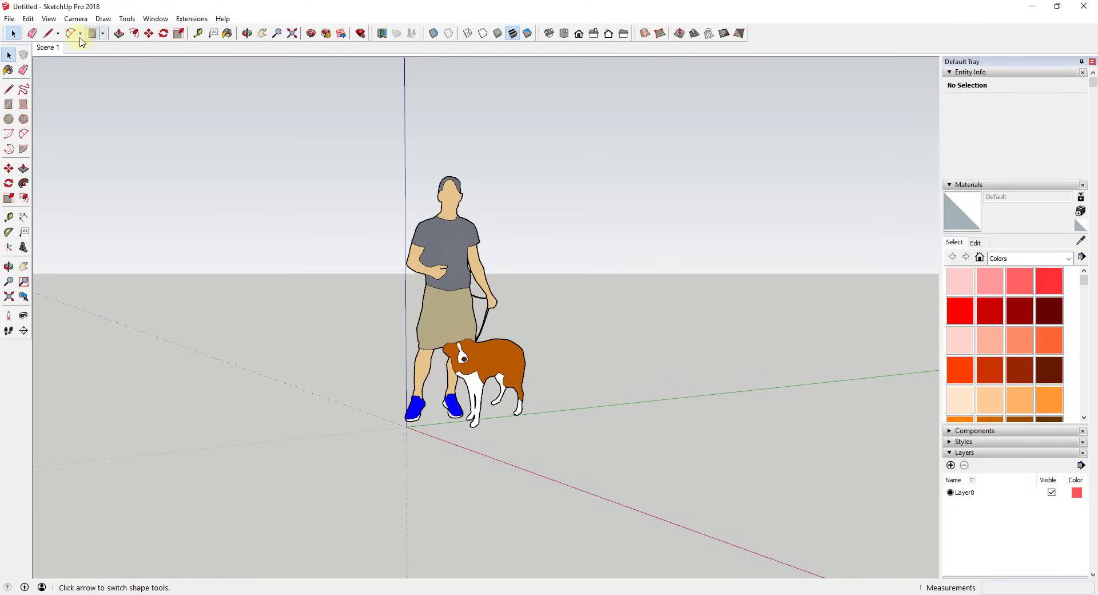
pyautogui.rightClick(46, 48)
pyautogui.click(73, 90)
pyautogui.click(60, 51)
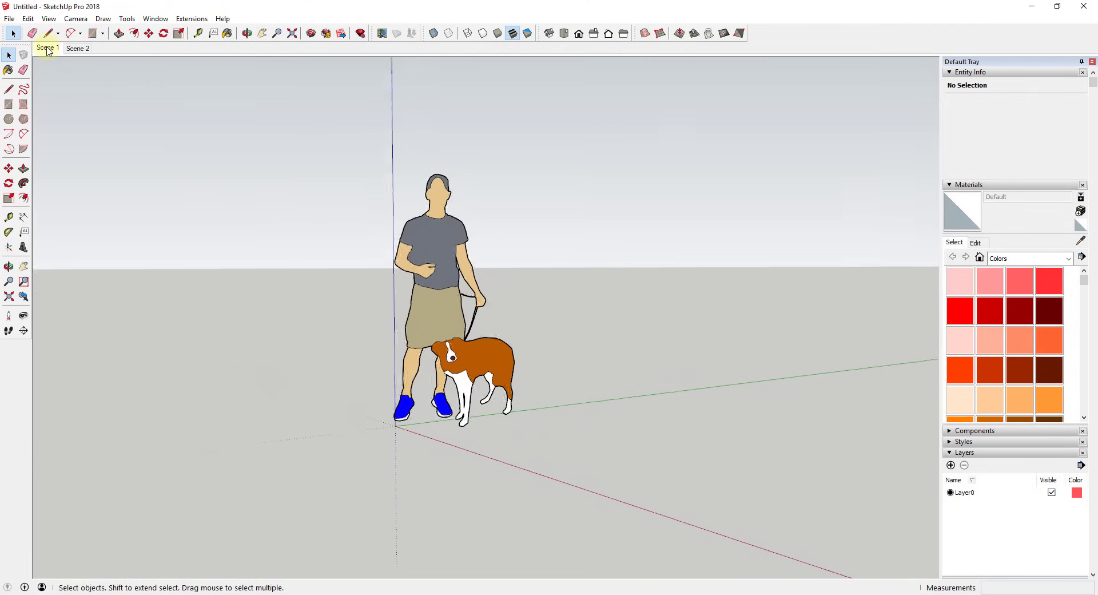
pyautogui.click(78, 50)
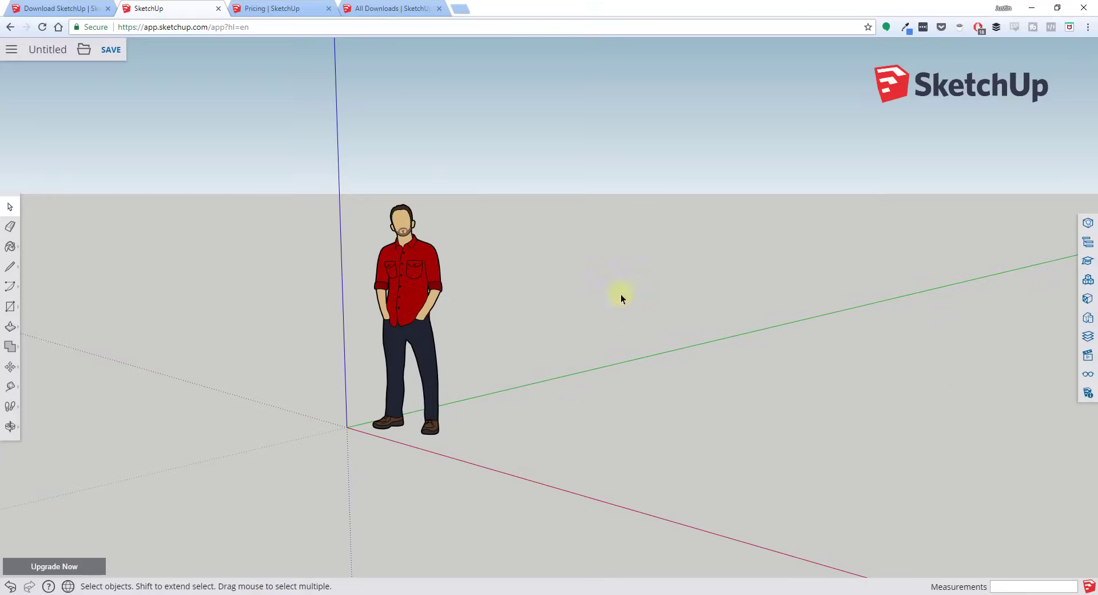
pyautogui.moveTo(381, 225); pyautogui.dragTo(401, 315, button='middle')
pyautogui.scroll(2, 402, 314)
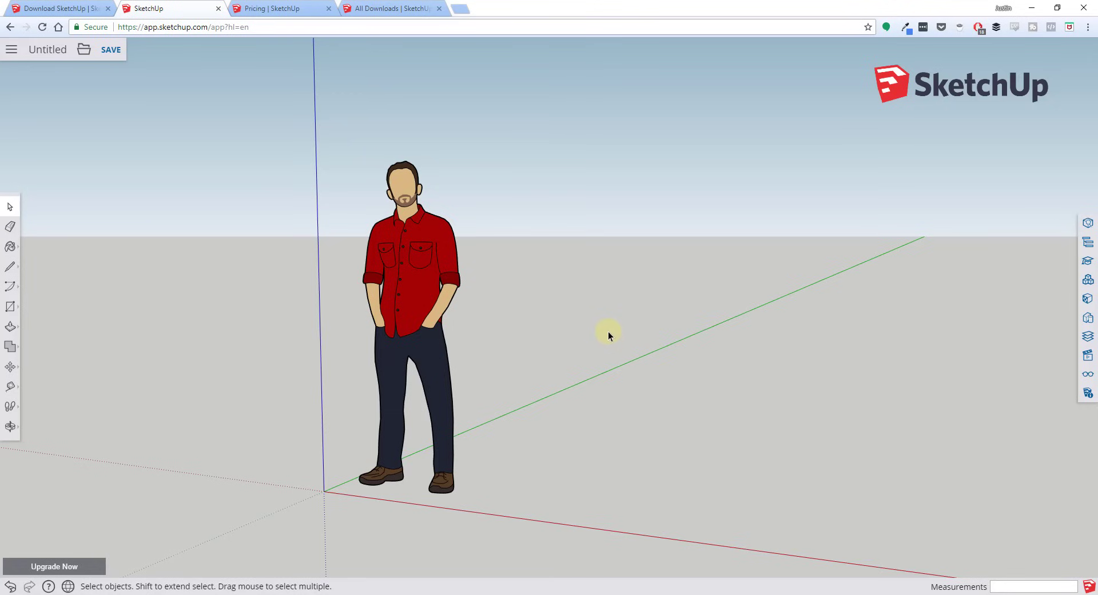
pyautogui.rightClick(622, 305)
pyautogui.press('o')
pyautogui.moveTo(398, 273); pyautogui.dragTo(410, 276)
pyautogui.press('space')
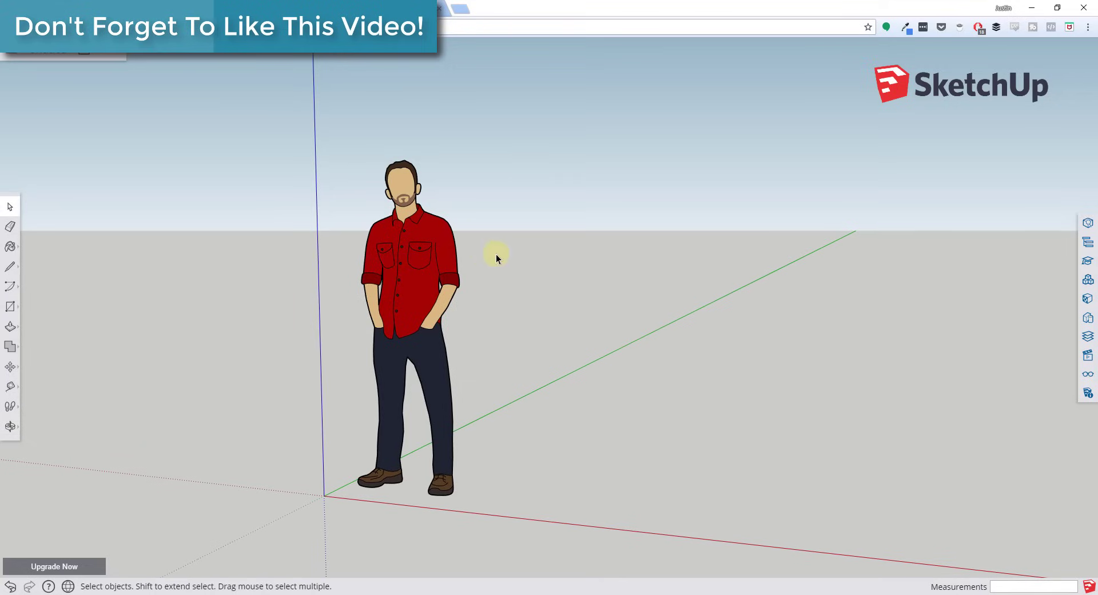
pyautogui.moveTo(653, 230); pyautogui.dragTo(627, 230, button='middle')
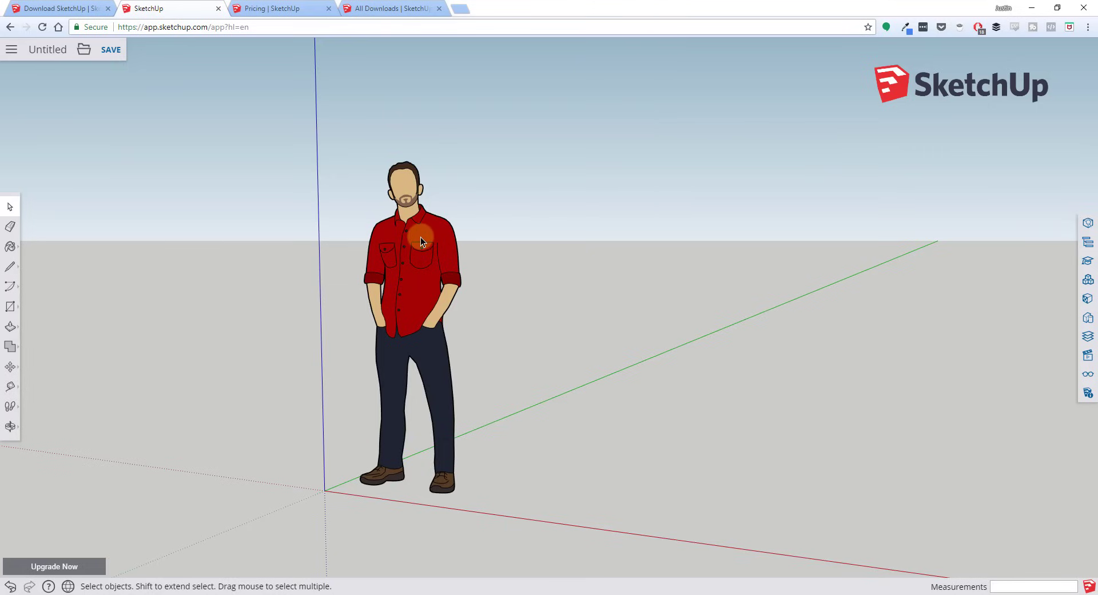
# Step: Draw a rectangle on the ground beside the figure and pull it up into a box
pyautogui.scroll(1, 535, 299)
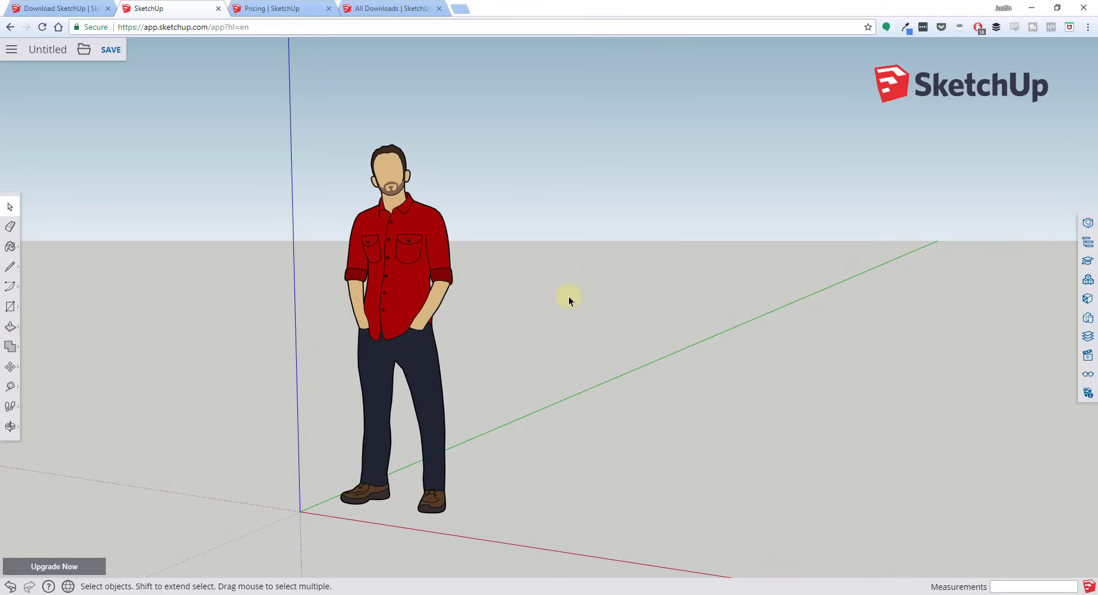
pyautogui.scroll(-2, 341, 264)
pyautogui.scroll(2, 446, 290)
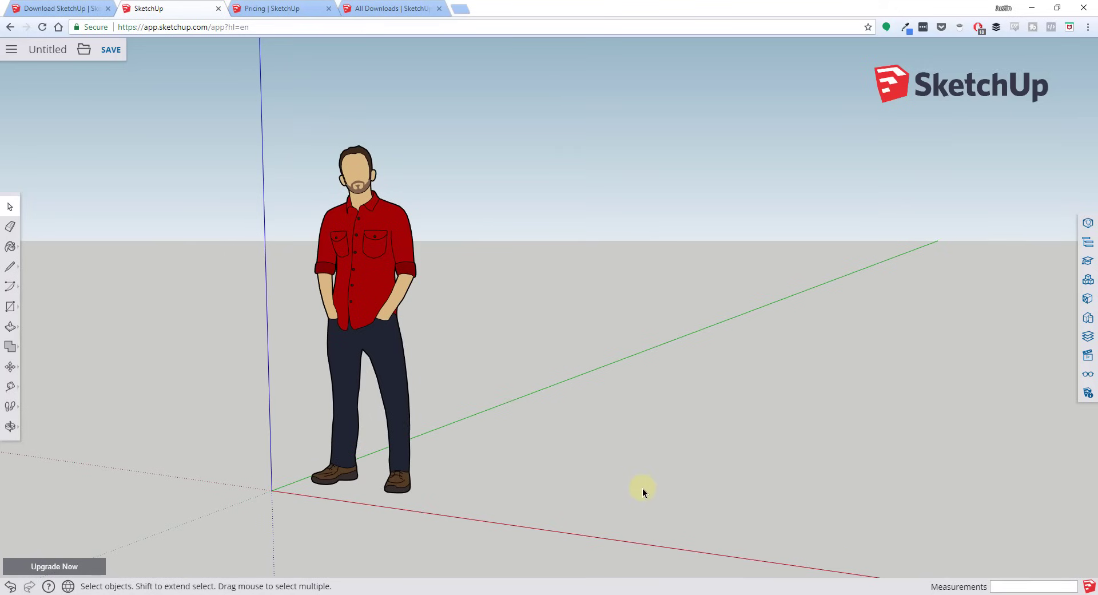
pyautogui.press('r')
pyautogui.click(586, 502)
pyautogui.click(808, 457)
pyautogui.press('space')
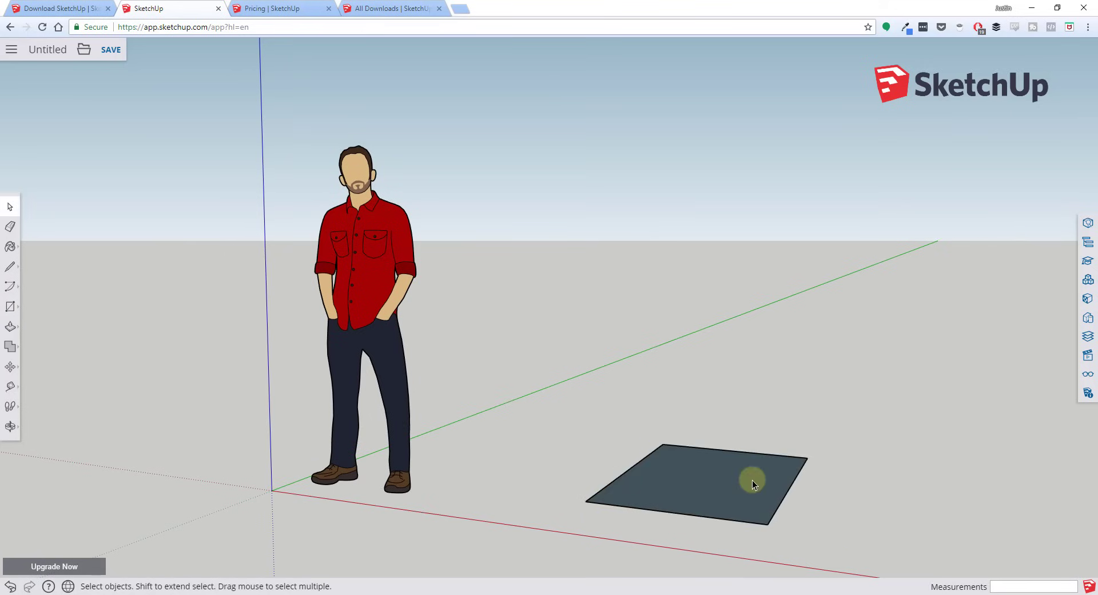
pyautogui.press('p')
pyautogui.click(753, 479)
# Step: Paint the box's faces with tan Josh_Skin, then front and right faces with red Josh_Shirt_01
pyautogui.click(741, 289)
pyautogui.click(38, 234)
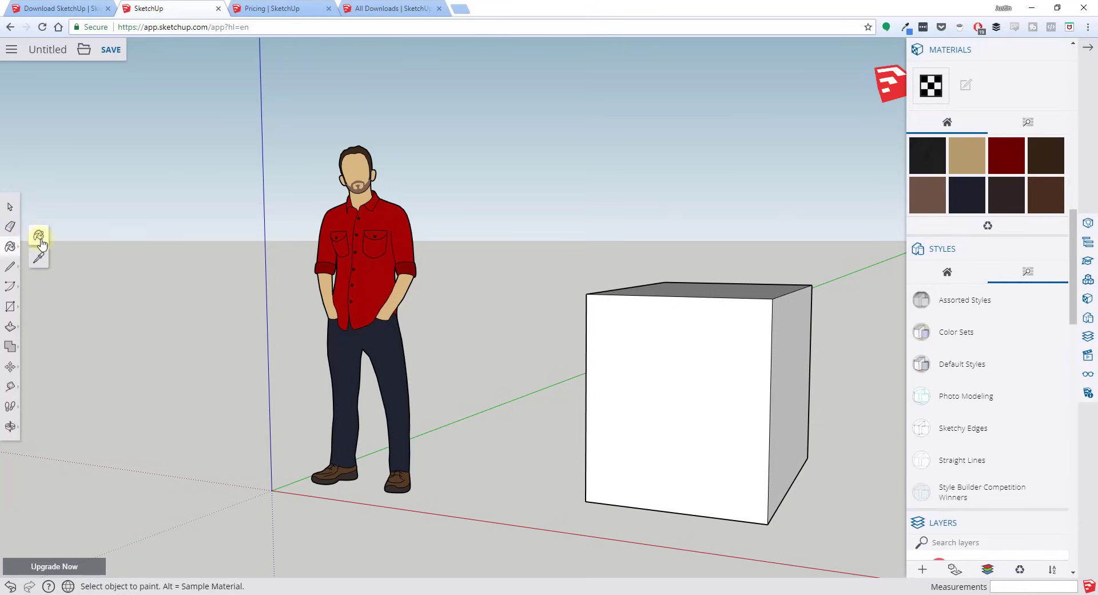
pyautogui.click(958, 171)
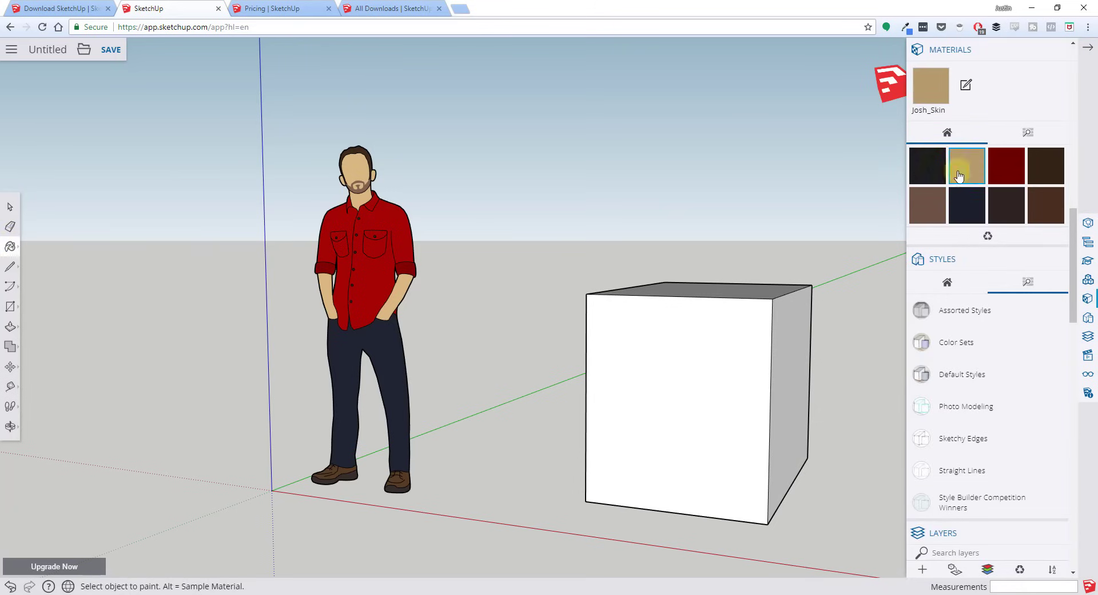
pyautogui.click(746, 388)
pyautogui.click(795, 371)
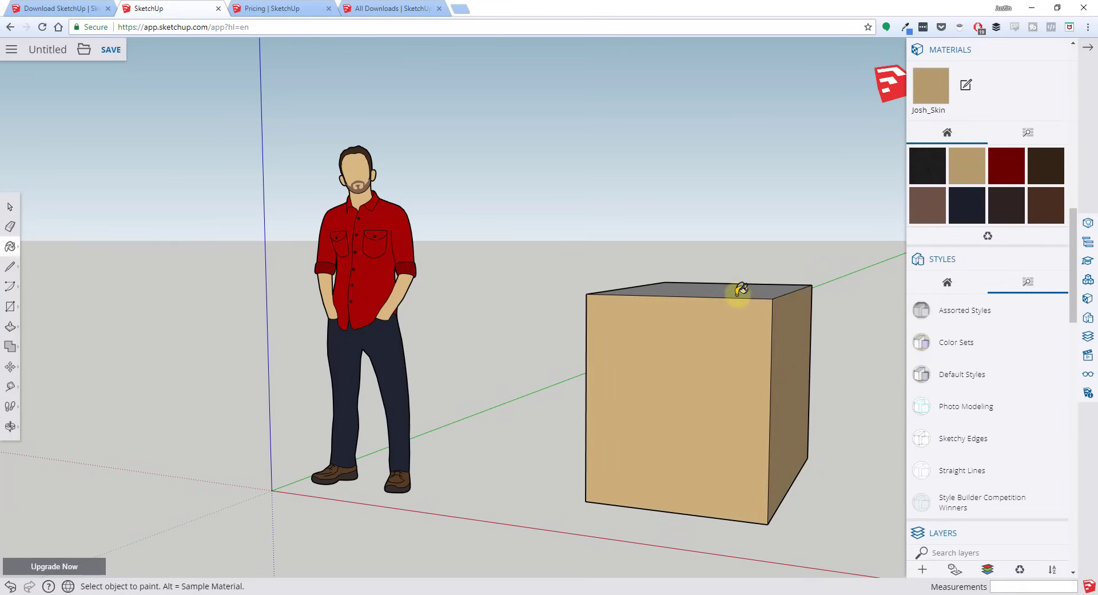
pyautogui.click(740, 289)
pyautogui.moveTo(735, 313); pyautogui.dragTo(870, 216, button='middle')
pyautogui.click(927, 165)
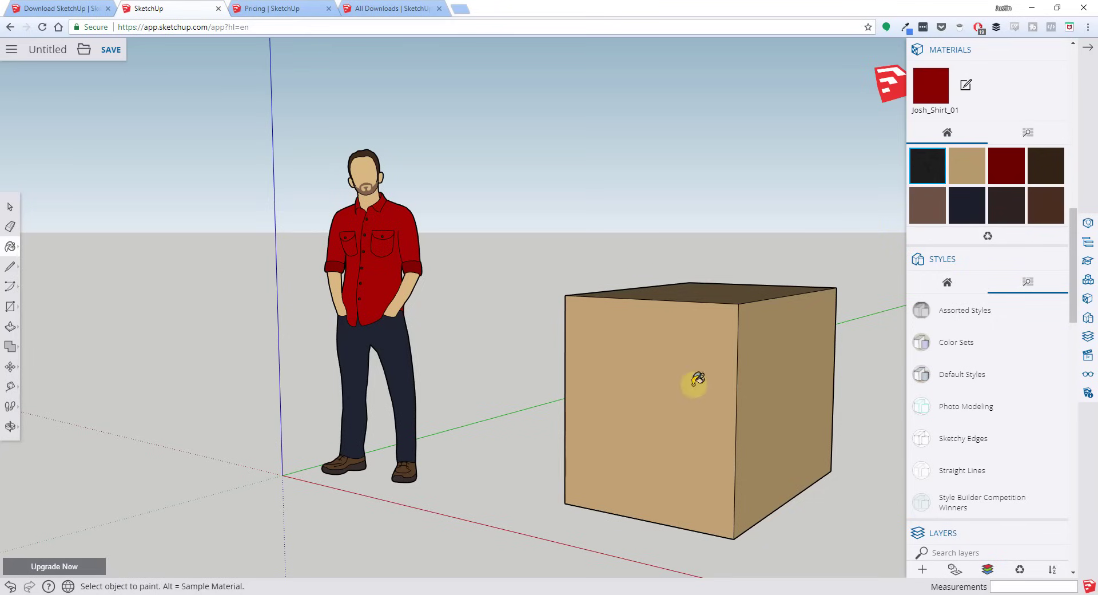
pyautogui.click(697, 378)
pyautogui.click(754, 363)
# Step: Cover the box's front, right and top faces in Blacktop New asphalt, then select the front face
pyautogui.scroll(2, 963, 172)
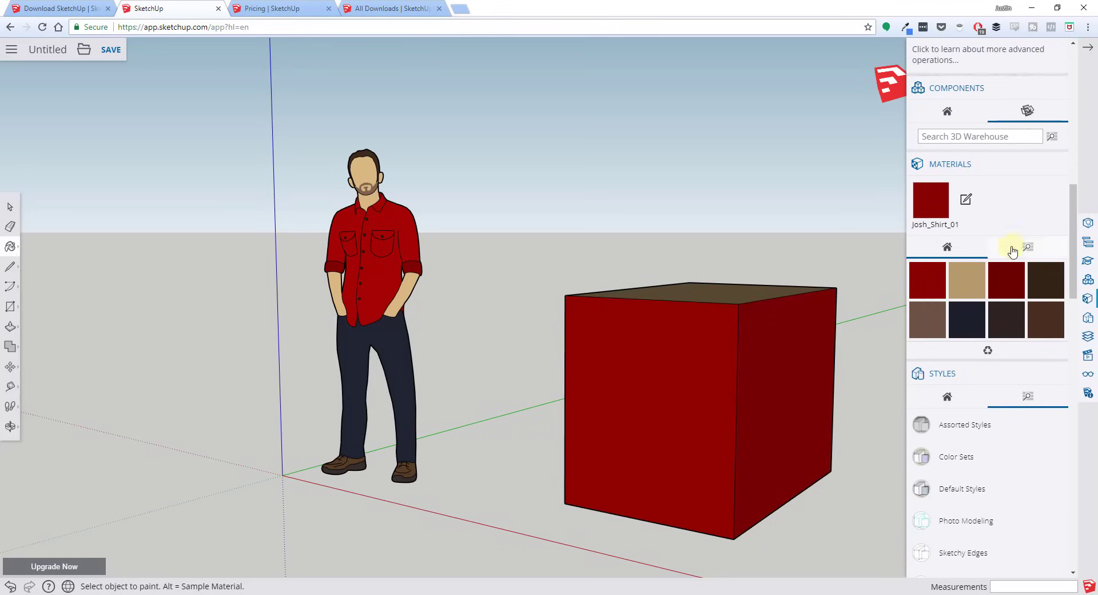
pyautogui.click(1036, 252)
pyautogui.click(966, 342)
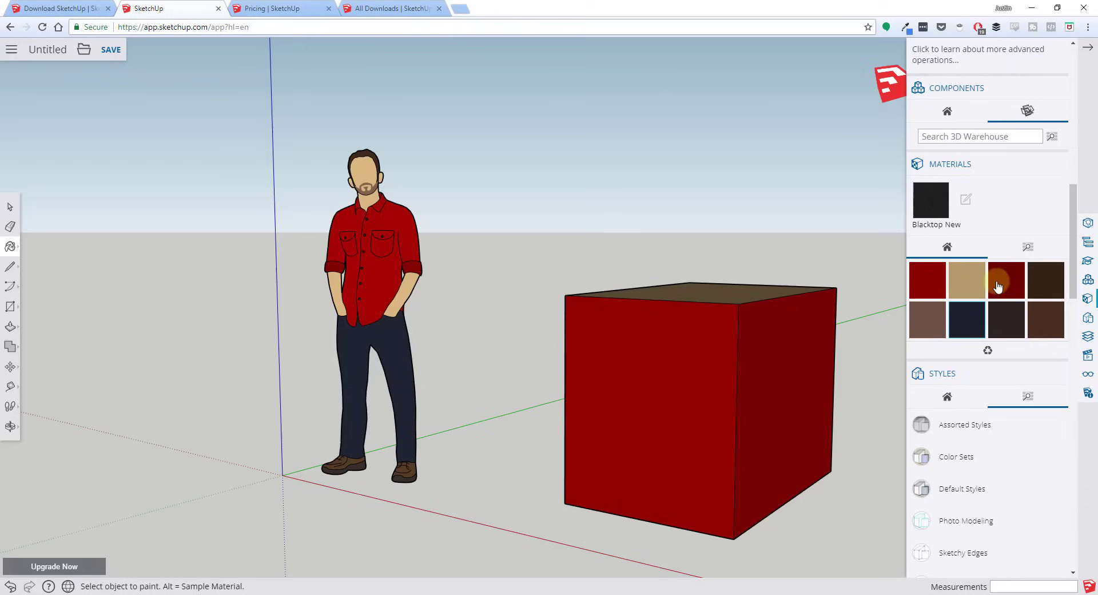
pyautogui.click(1028, 246)
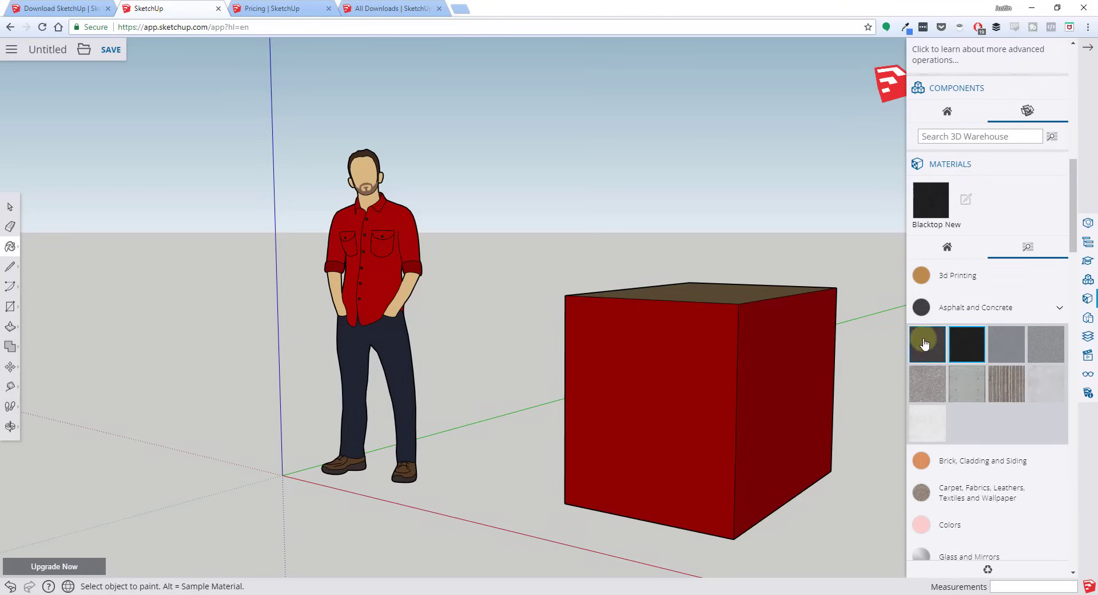
pyautogui.click(643, 375)
pyautogui.click(778, 338)
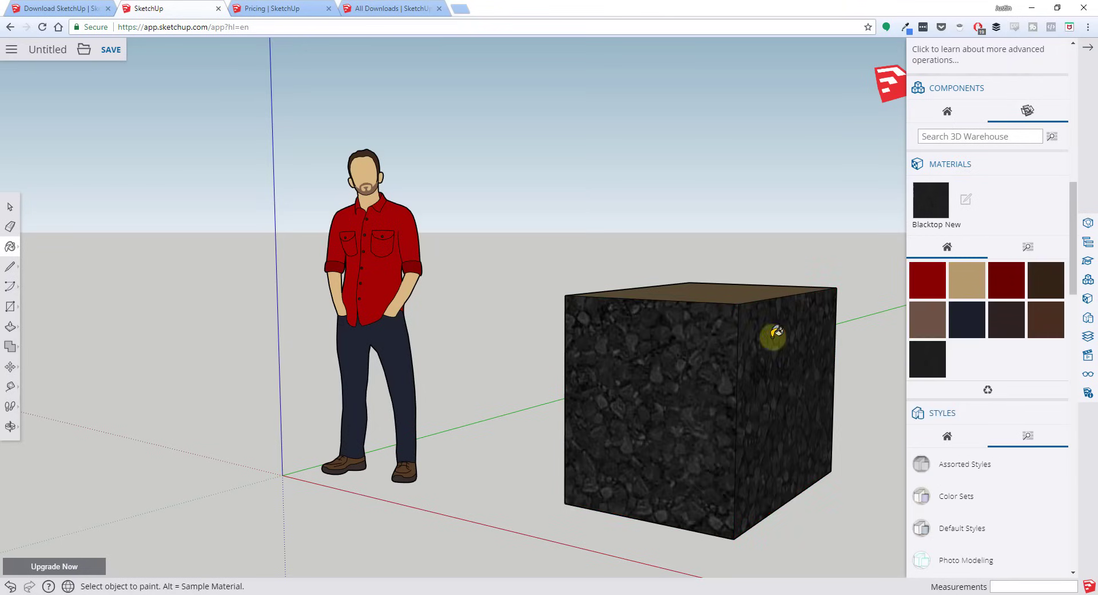
pyautogui.click(715, 288)
pyautogui.moveTo(713, 290); pyautogui.dragTo(713, 311, button='middle')
pyautogui.scroll(-1, 1002, 185)
pyautogui.press('space')
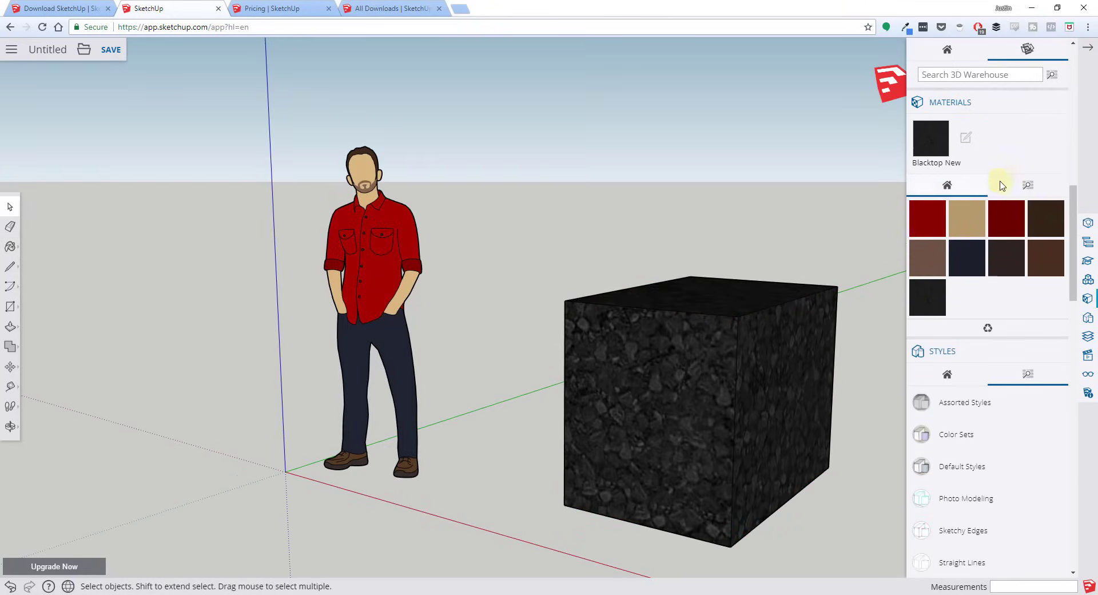
pyautogui.scroll(1, 1001, 185)
pyautogui.click(623, 417)
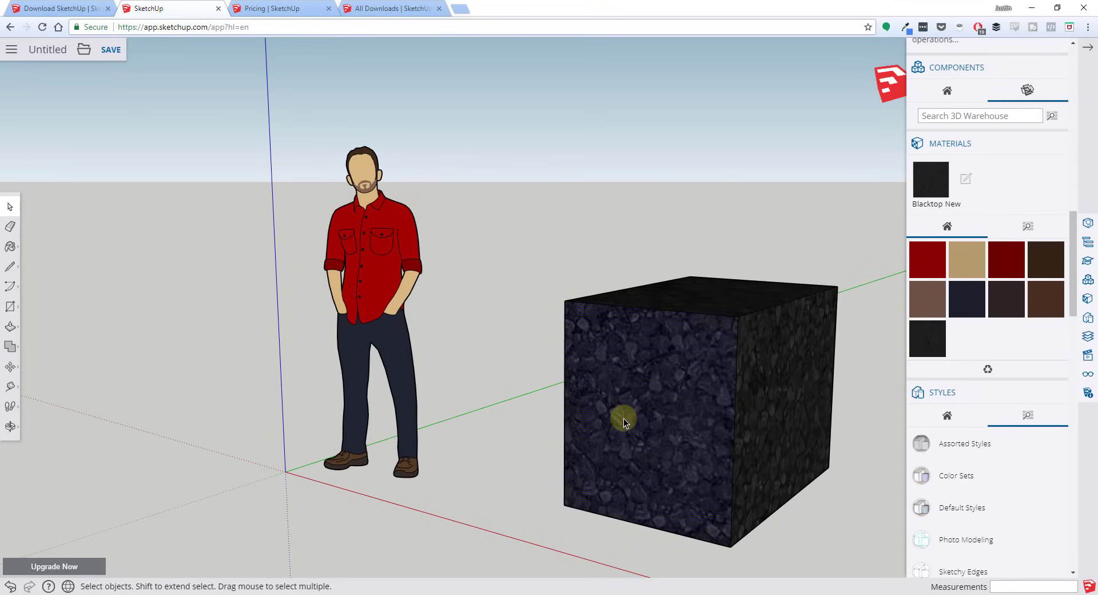
pyautogui.scroll(-2, 601, 422)
pyautogui.scroll(2, 687, 450)
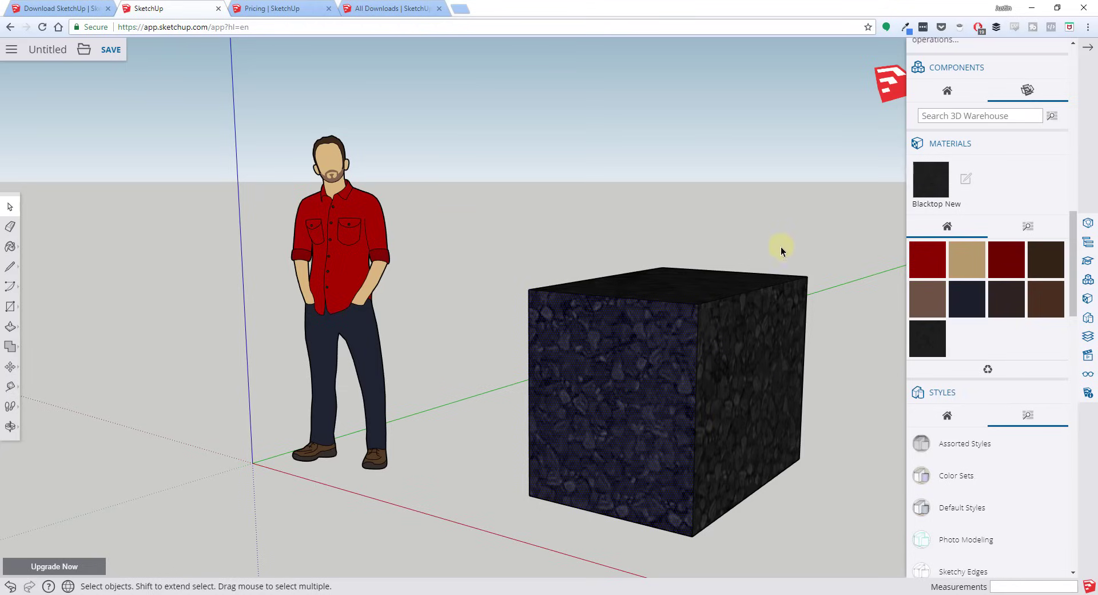
# Step: Orbit around the figure and box, show the Outliner panel, and collapse the Instructor section
pyautogui.moveTo(781, 248); pyautogui.dragTo(793, 231, button='middle')
pyautogui.moveTo(596, 299); pyautogui.dragTo(651, 364, button='middle')
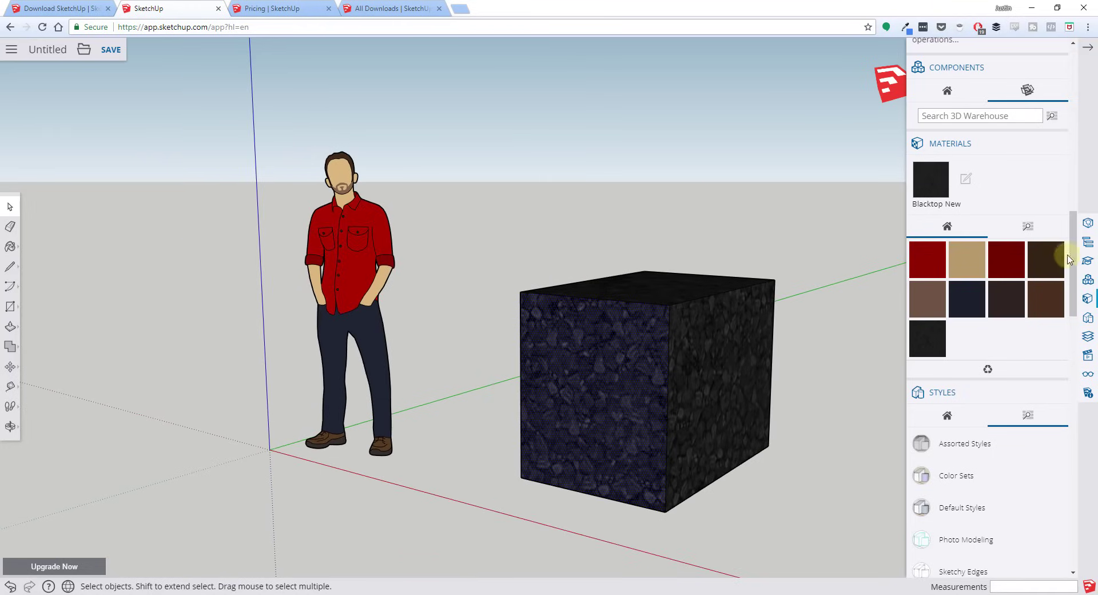
pyautogui.click(1087, 242)
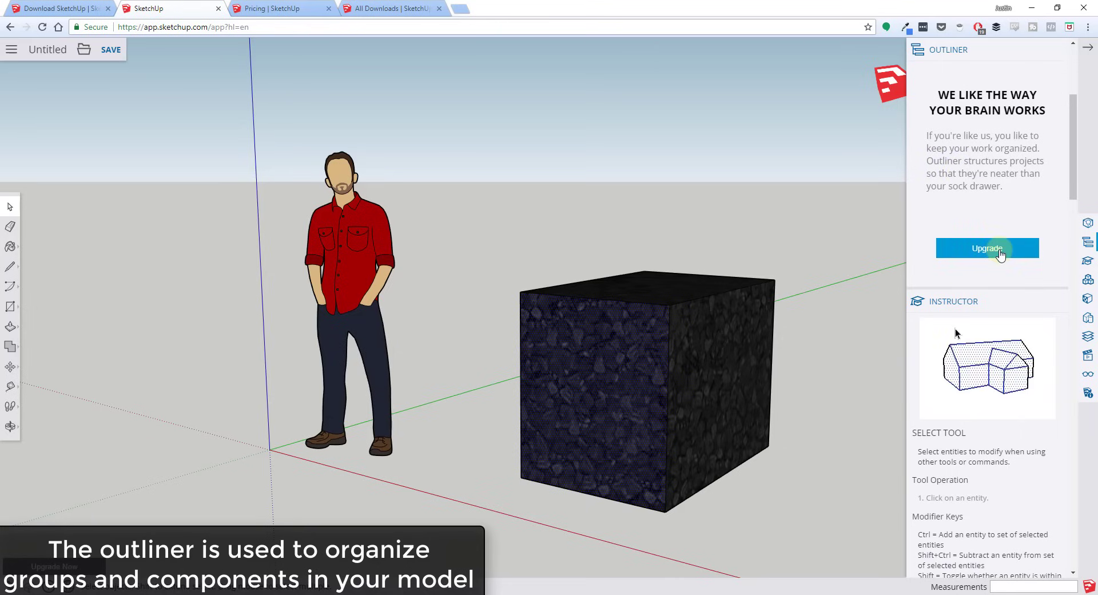
pyautogui.click(975, 304)
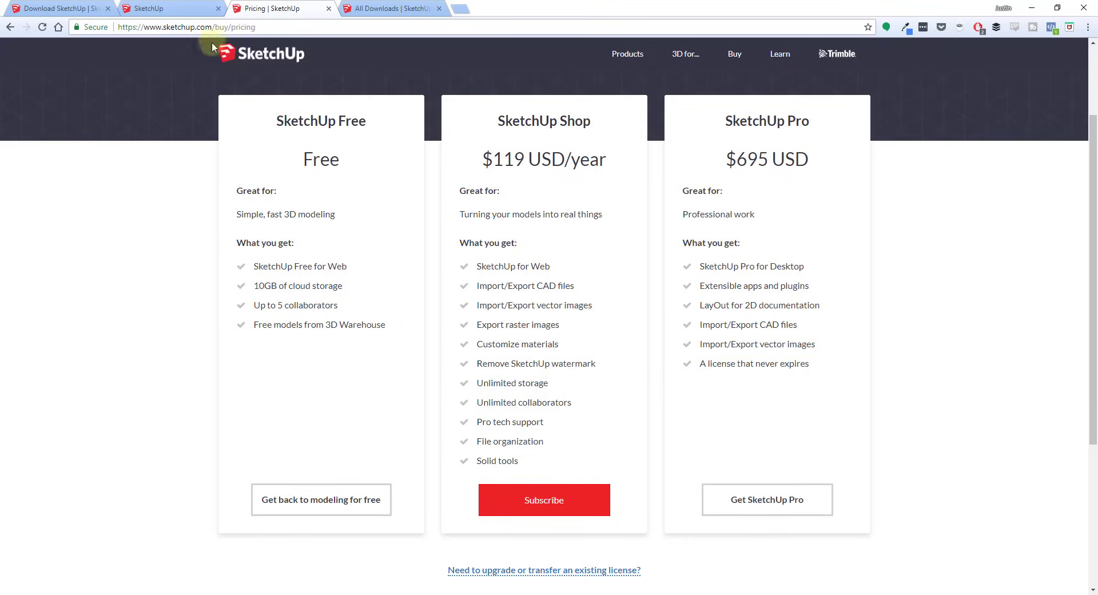
# Step: Back in the modelling app, clear the tray and search 3D Warehouse for 'table and chairs'
pyautogui.click(158, 9)
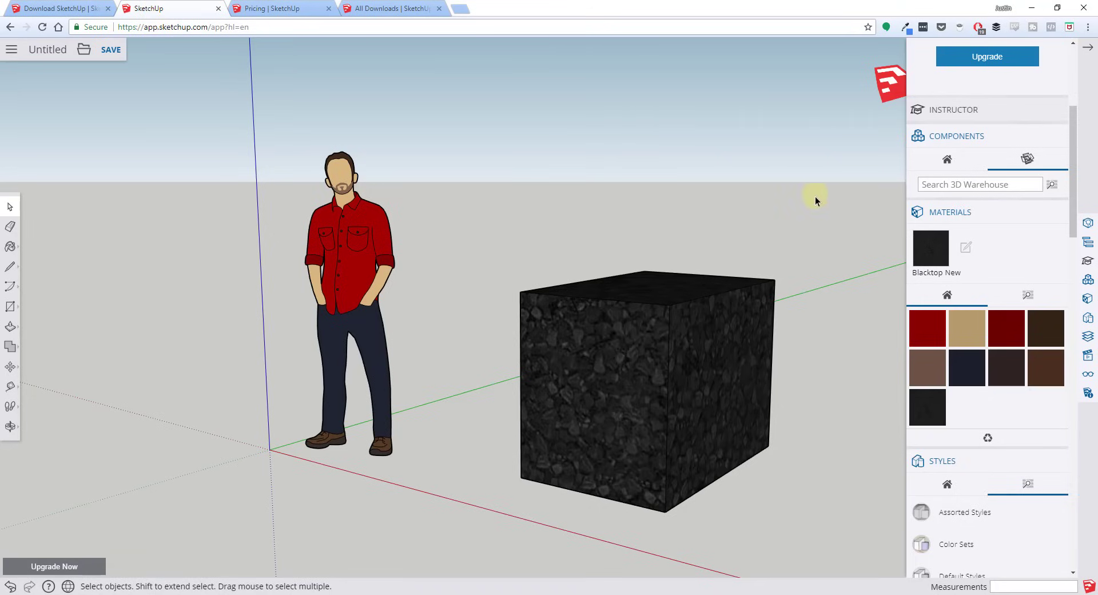
pyautogui.click(1087, 262)
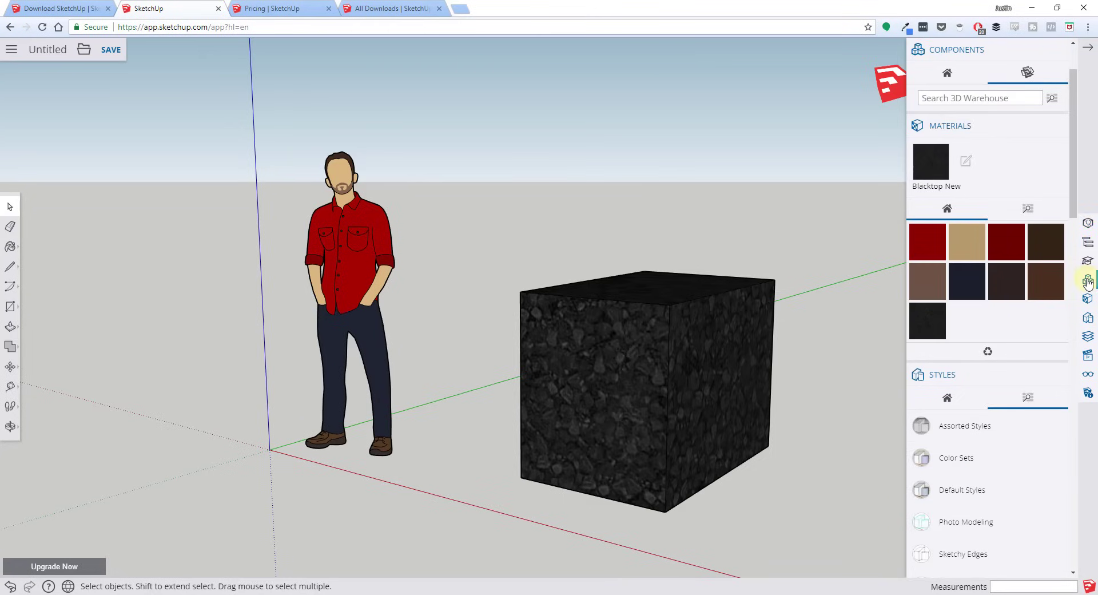
pyautogui.click(954, 100)
pyautogui.write('table')
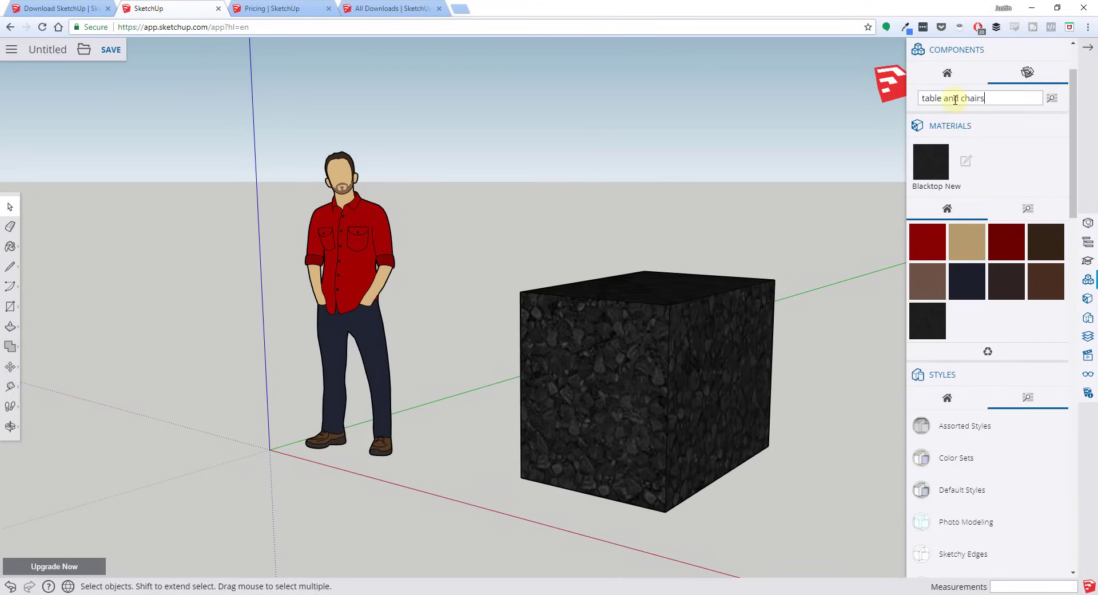
pyautogui.write(' and chairs')
pyautogui.press('Return')
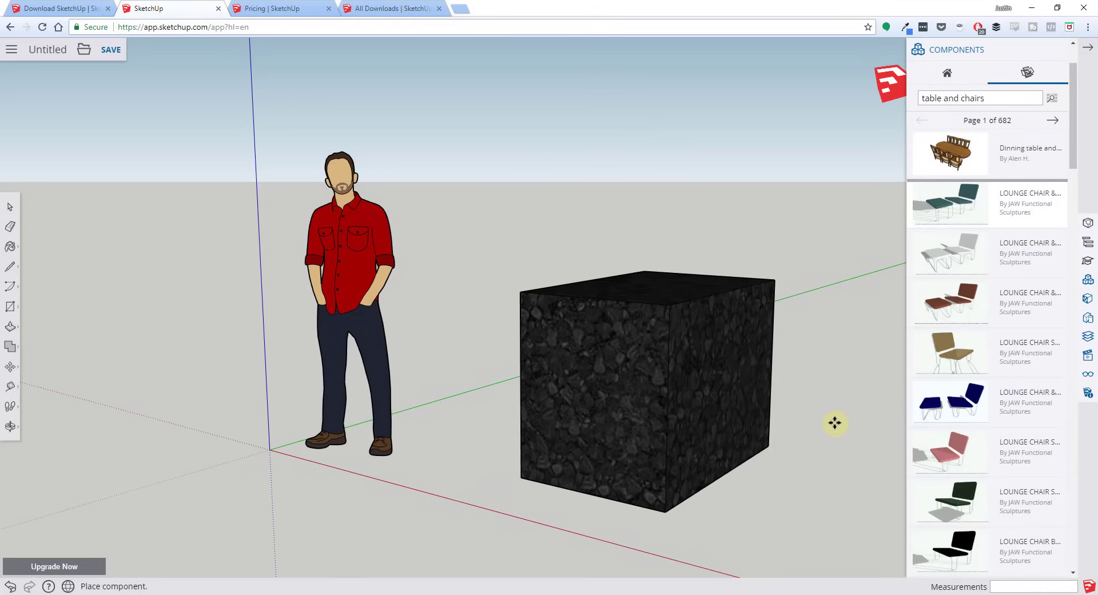
# Step: Place the teal lounge chair with ottoman beside the asphalt box
pyautogui.keyDown('shift'); pyautogui.moveTo(833, 422); pyautogui.dragTo(581, 384, button='middle'); pyautogui.keyUp('shift')
pyautogui.scroll(-2, 584, 397)
pyautogui.scroll(-5, 587, 406)
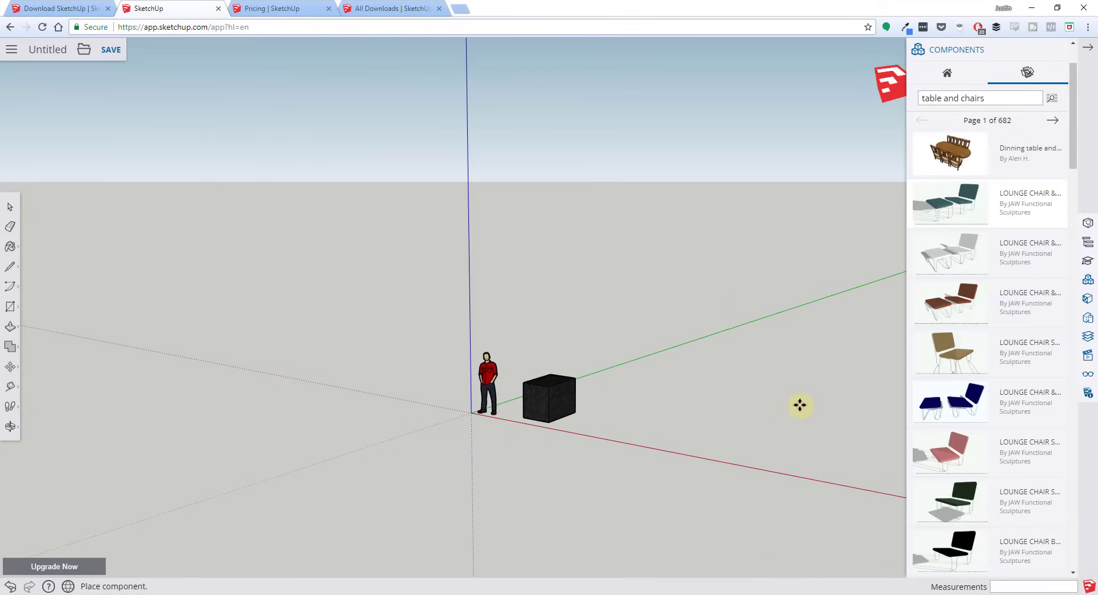
pyautogui.scroll(-3, 595, 400)
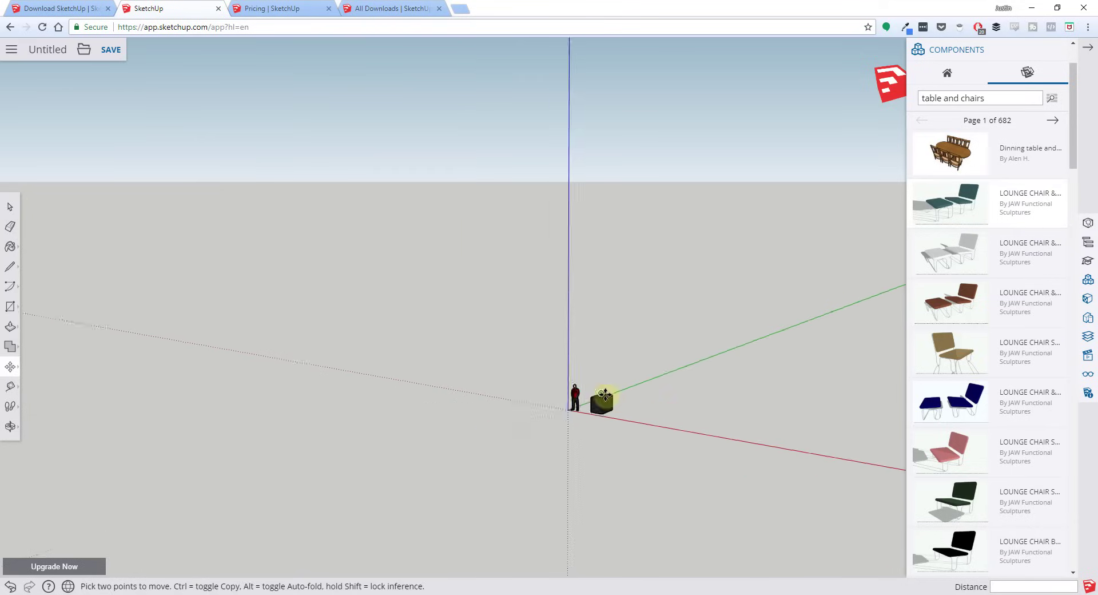
pyautogui.moveTo(595, 400); pyautogui.dragTo(566, 335, button='middle')
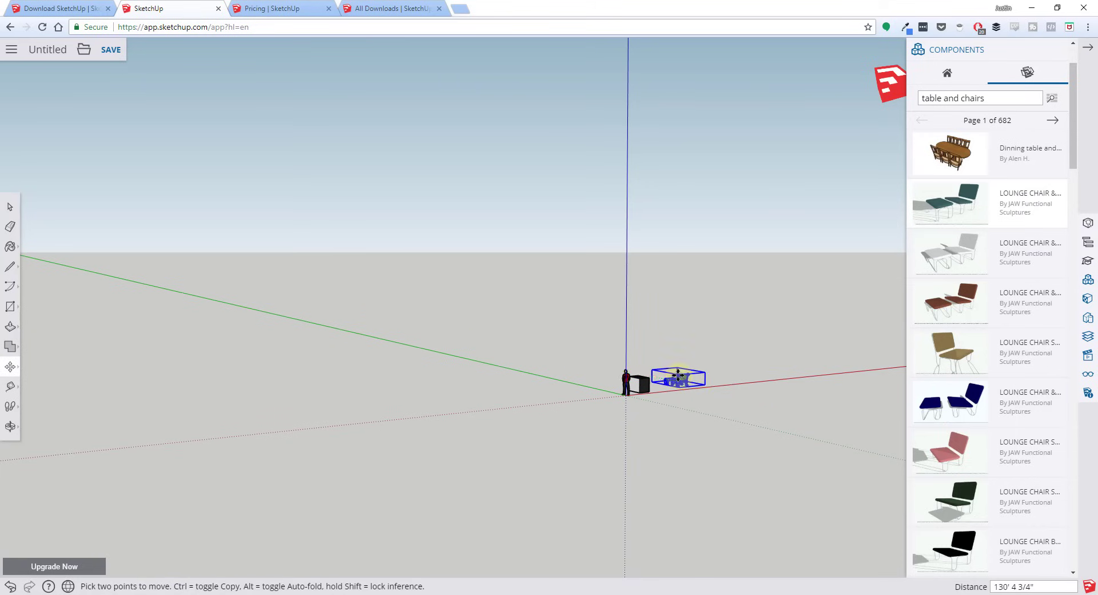
pyautogui.scroll(5, 678, 382)
pyautogui.scroll(3, 658, 380)
pyautogui.moveTo(584, 381); pyautogui.dragTo(495, 375, button='middle')
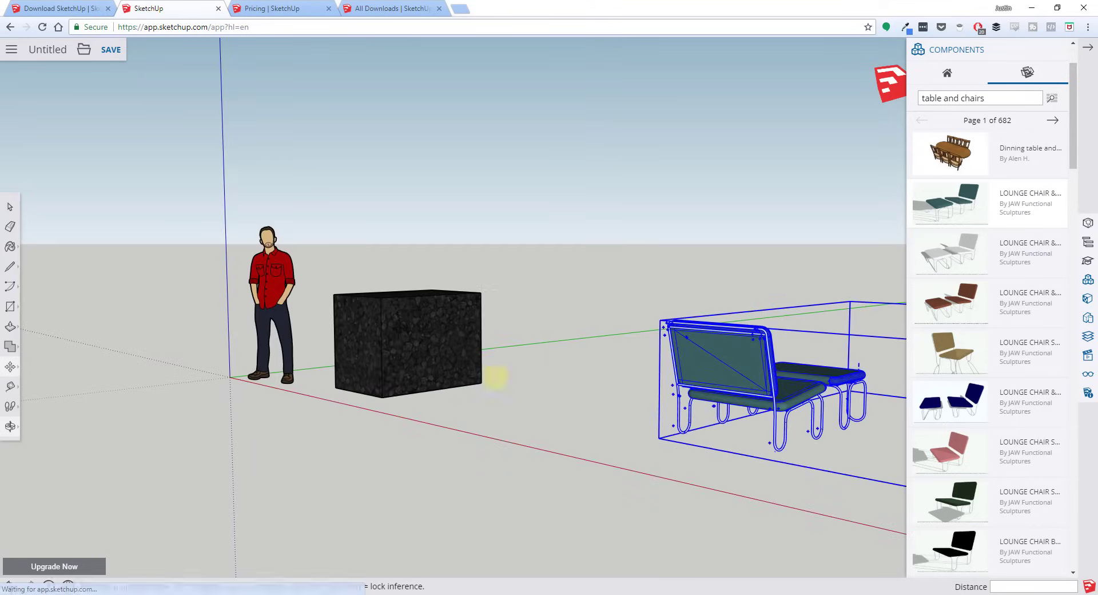
pyautogui.scroll(-3, 495, 375)
pyautogui.scroll(8, 716, 358)
pyautogui.scroll(-6, 680, 367)
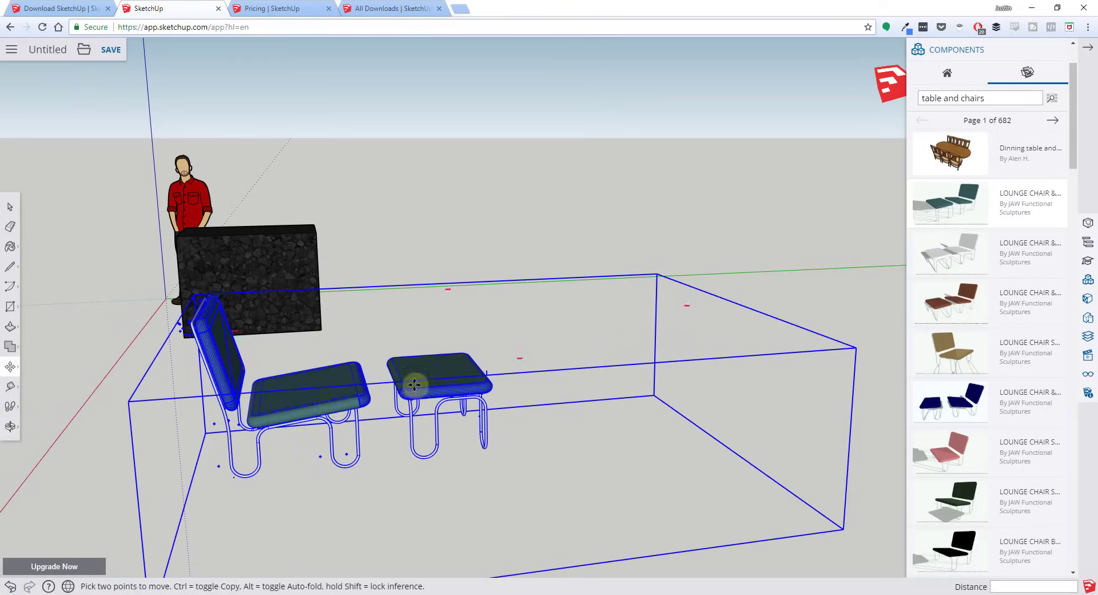
pyautogui.scroll(5, 625, 343)
pyautogui.moveTo(665, 359); pyautogui.dragTo(372, 373, button='middle')
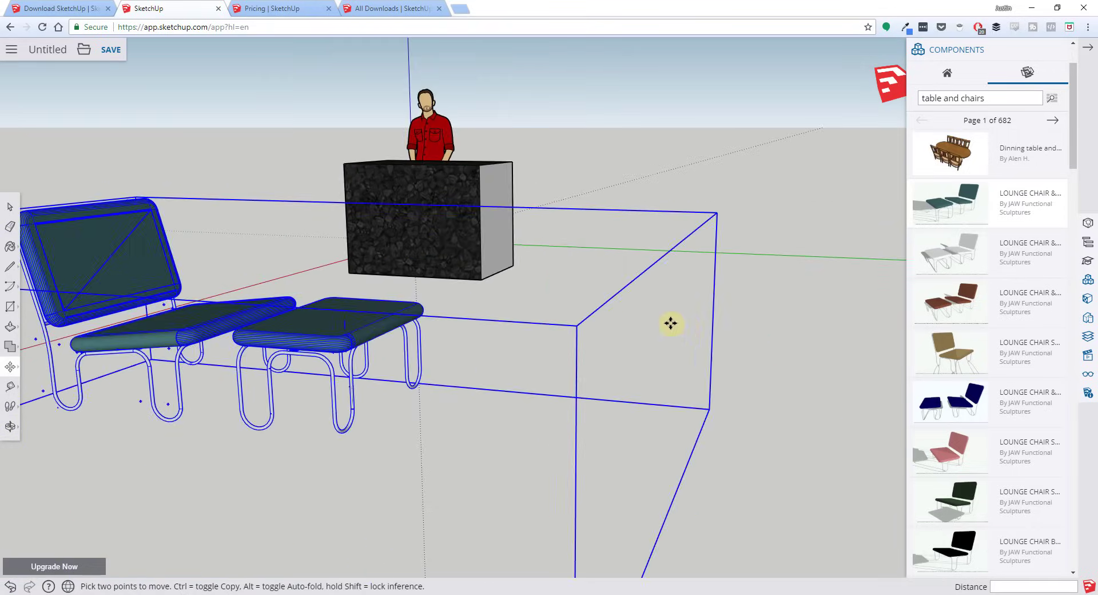
pyautogui.scroll(-4, 667, 321)
pyautogui.click(617, 298)
pyautogui.press('space')
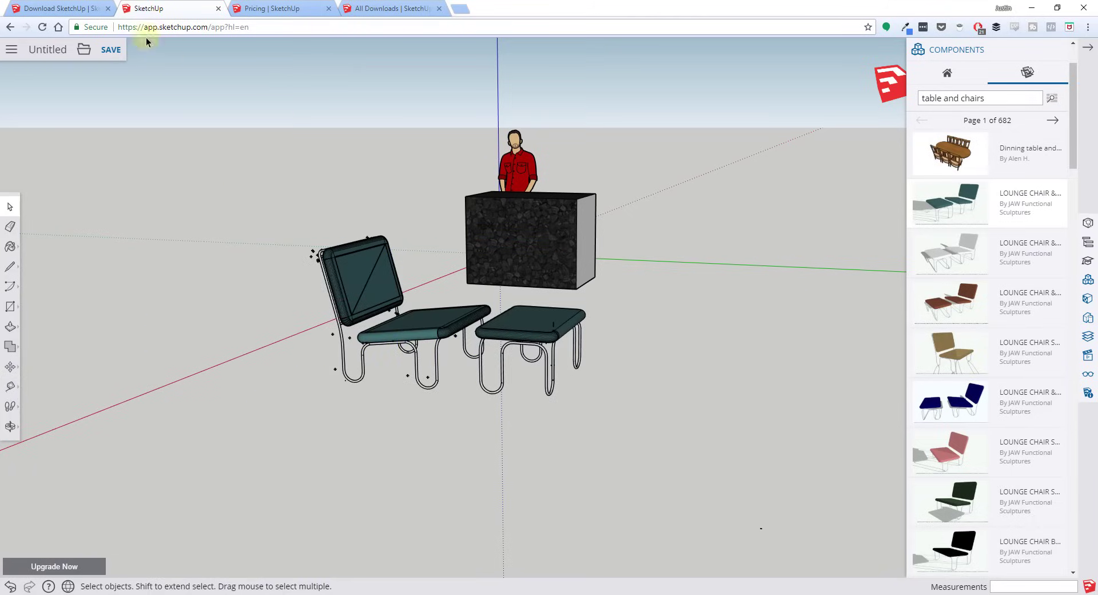
# Step: Save the model as 'SketchUp Free Example' in the SketchUp project's models folder on Trimble Connect
pyautogui.click(111, 50)
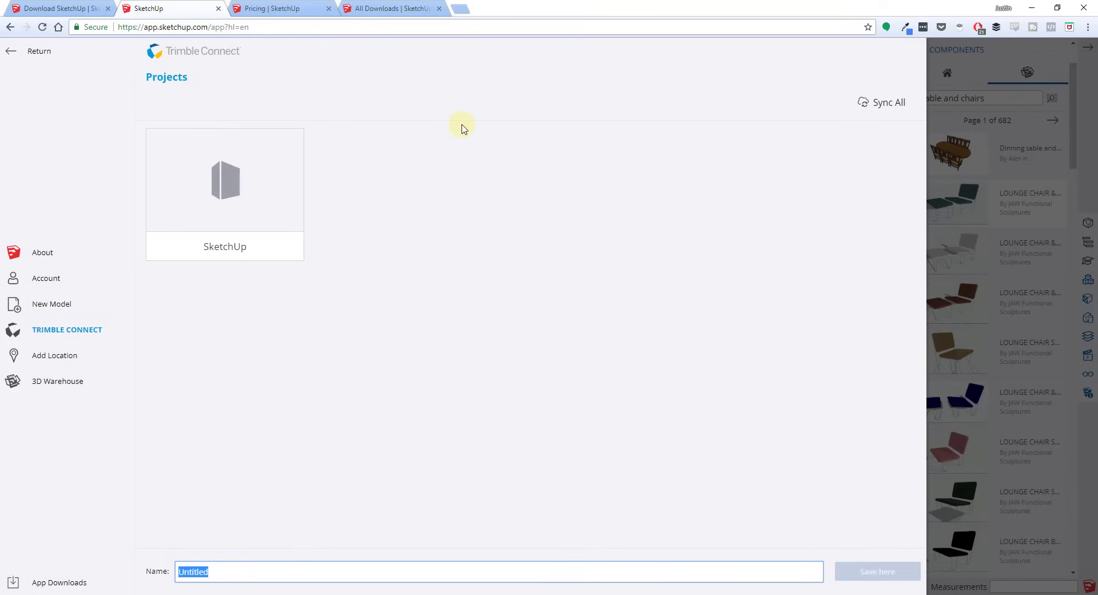
pyautogui.write('SketchUp Free Example')
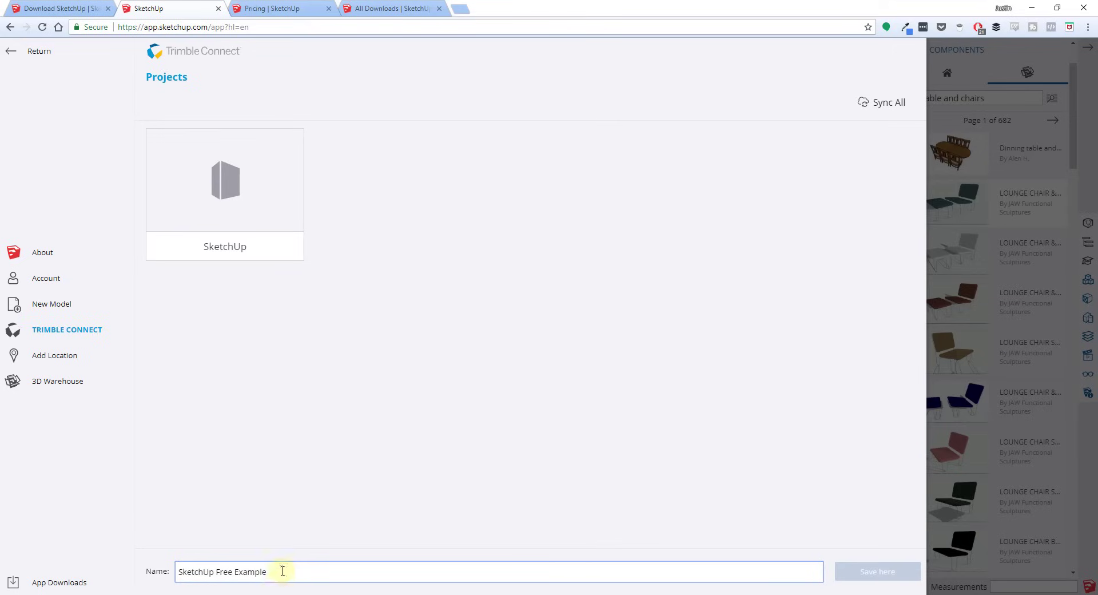
pyautogui.click(266, 310)
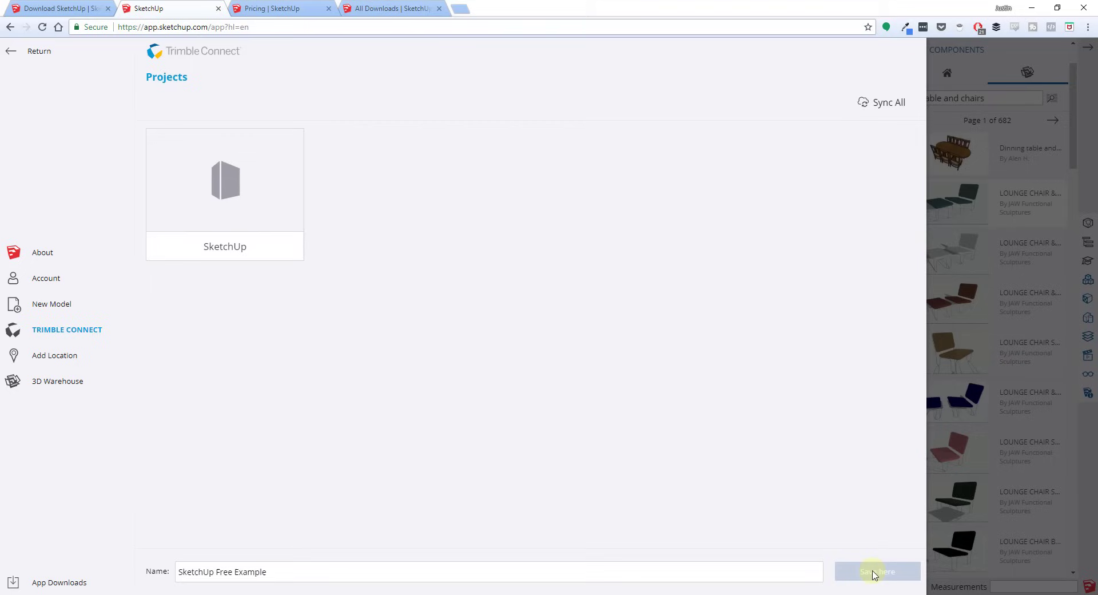
pyautogui.click(217, 167)
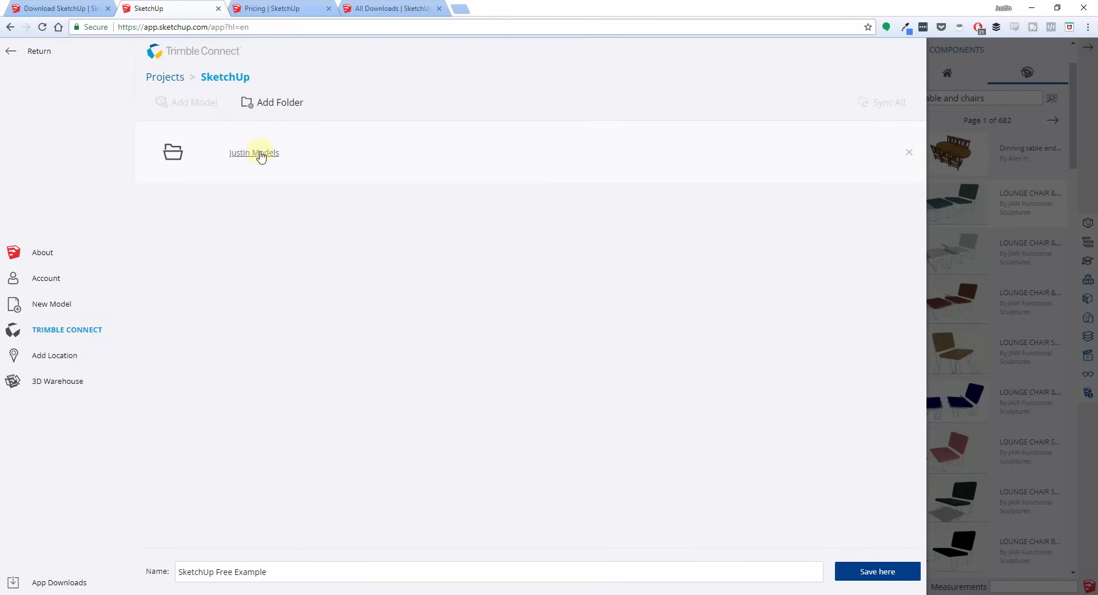
pyautogui.click(242, 153)
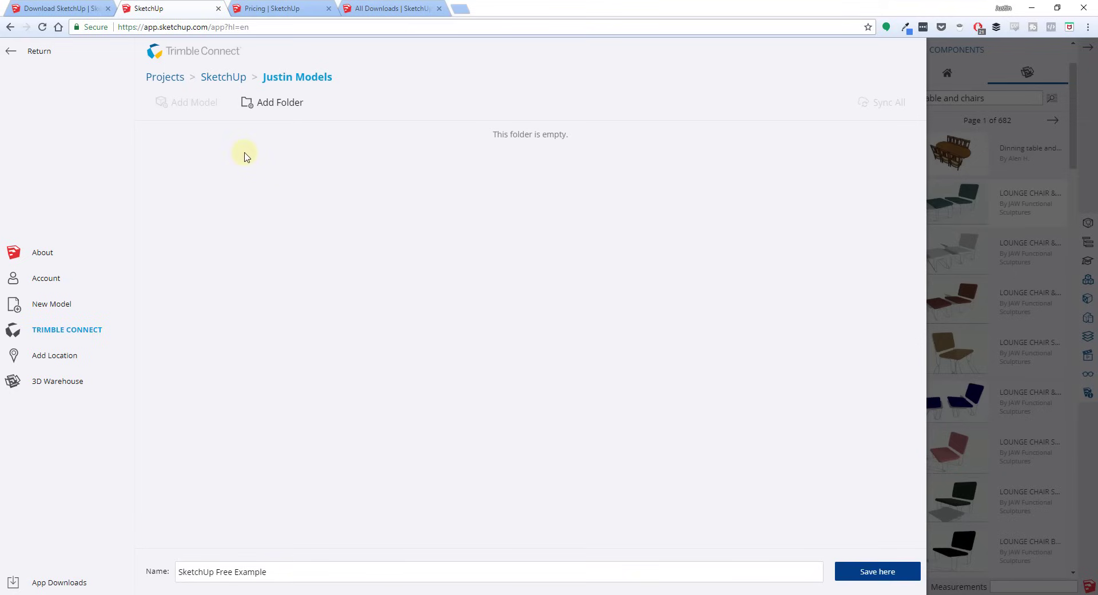
pyautogui.click(336, 568)
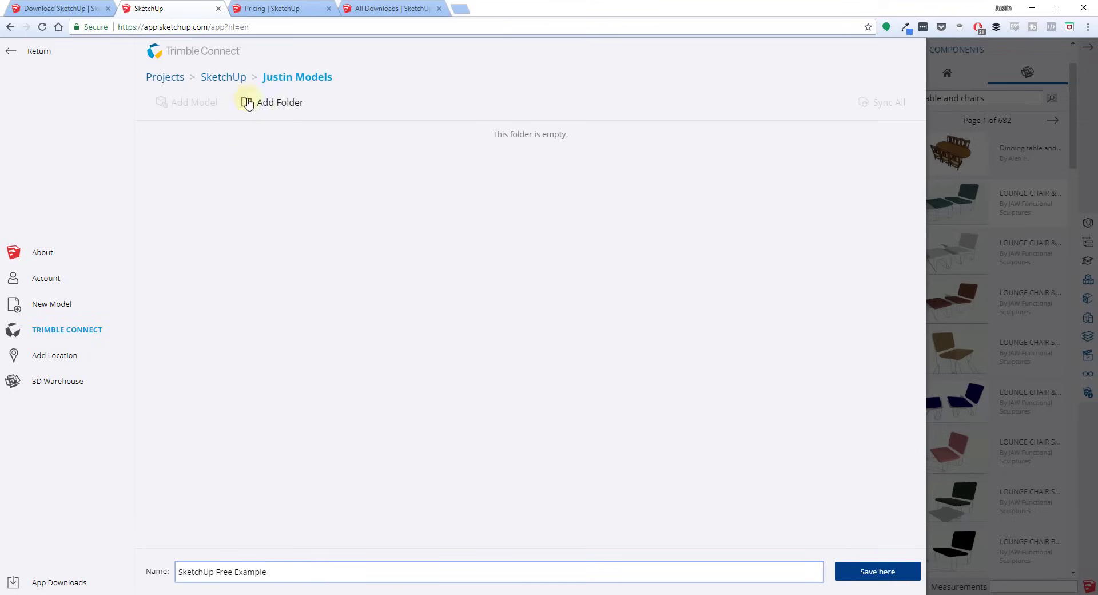
pyautogui.click(869, 572)
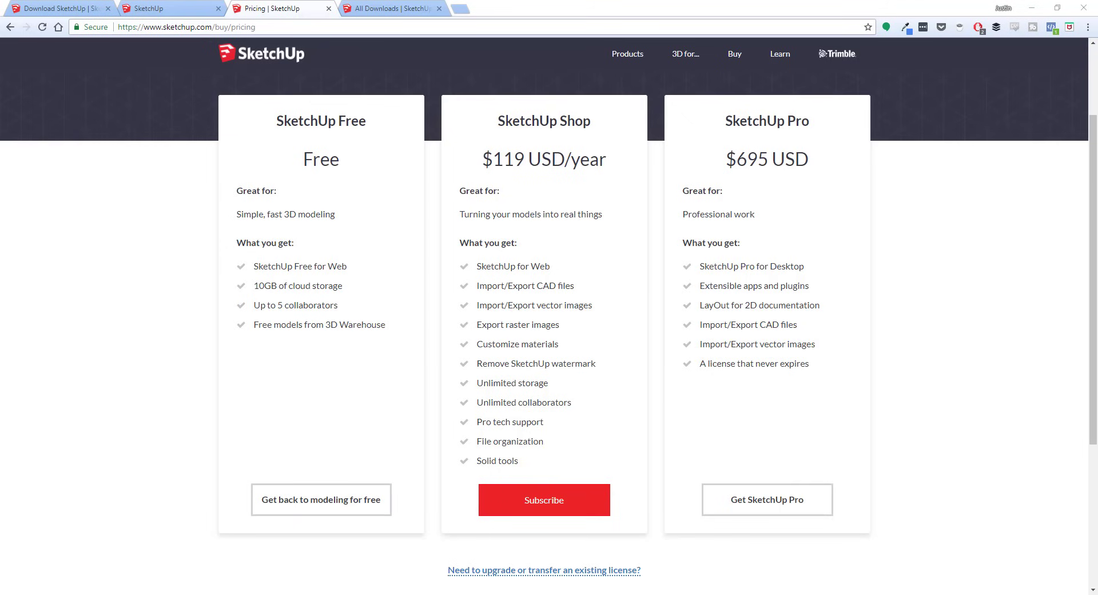
# Step: On the All Downloads tab, highlight the 'SketchUp Make 2017' entry
pyautogui.hotkey('ctrl', 'Tab')
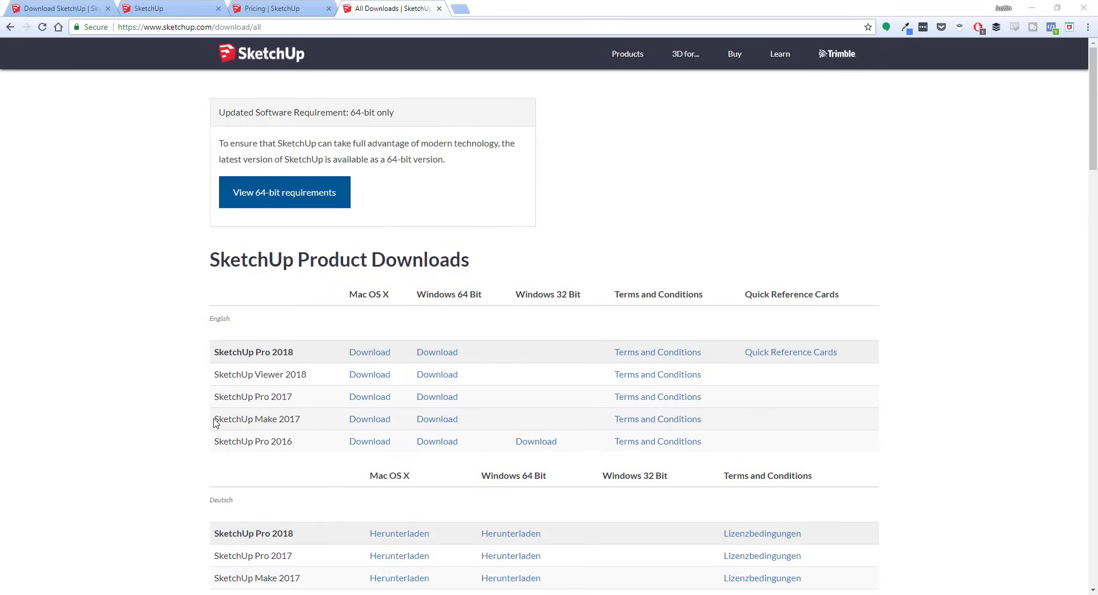
pyautogui.moveTo(215, 419); pyautogui.dragTo(309, 421)
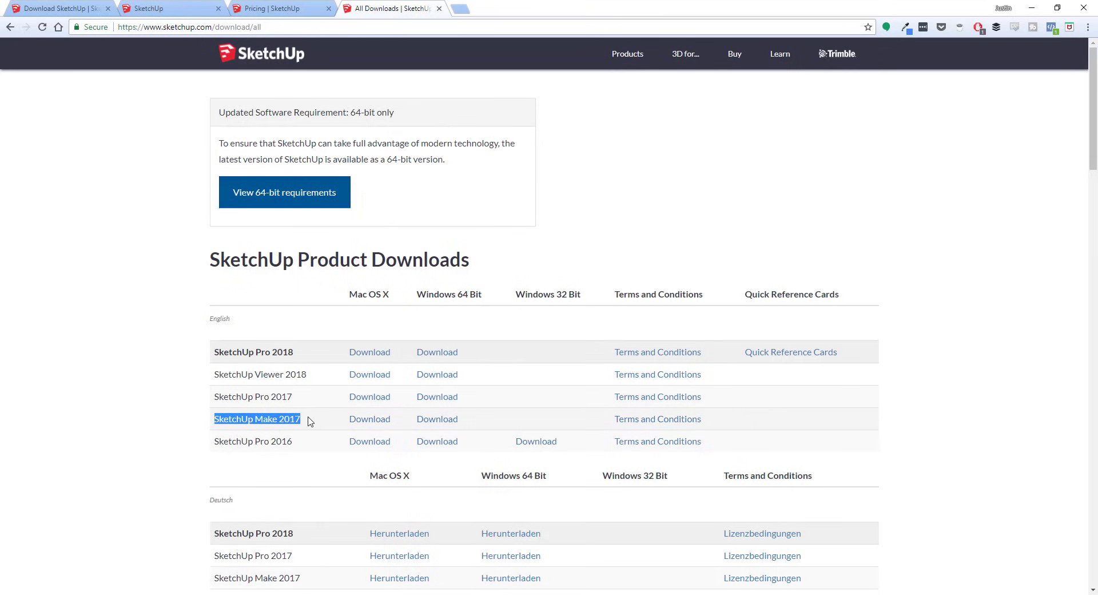